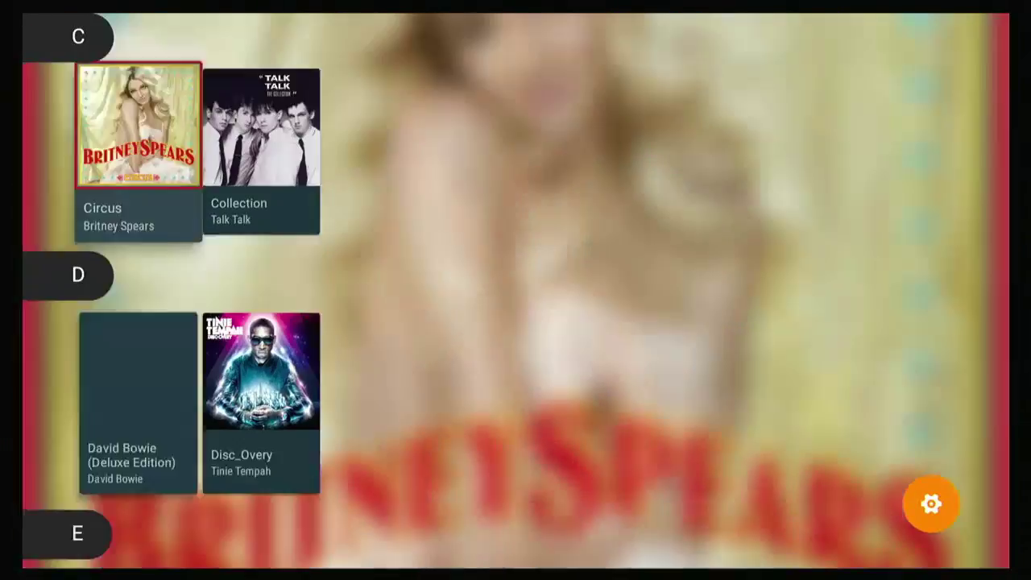
Step: Scroll the album grid row by row from the C albums down to the S and T albums
key("Down")
key("Down")
key("Down")
key("Down")
key("Down")
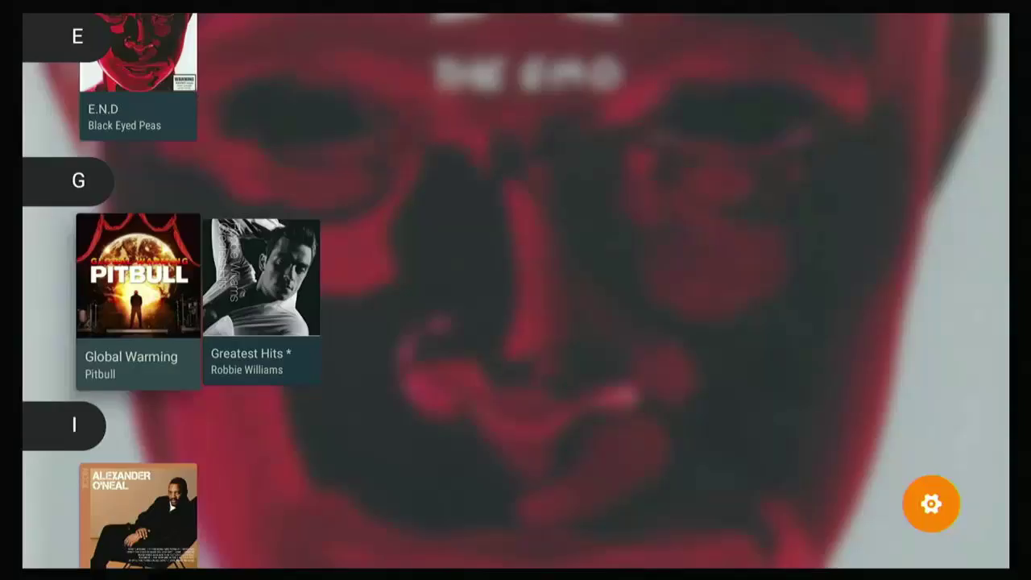
key("Down")
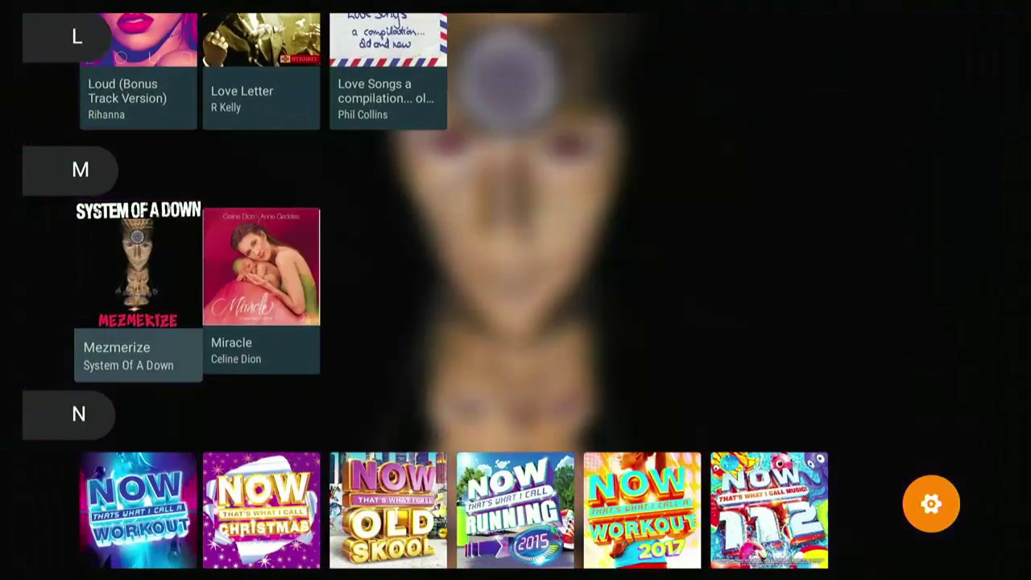
key("Down")
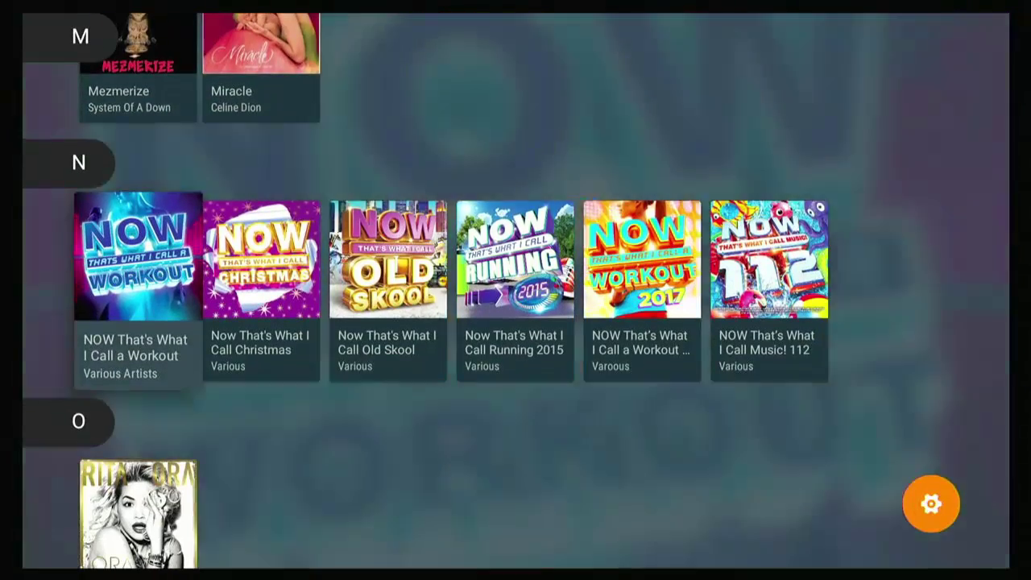
key("Down")
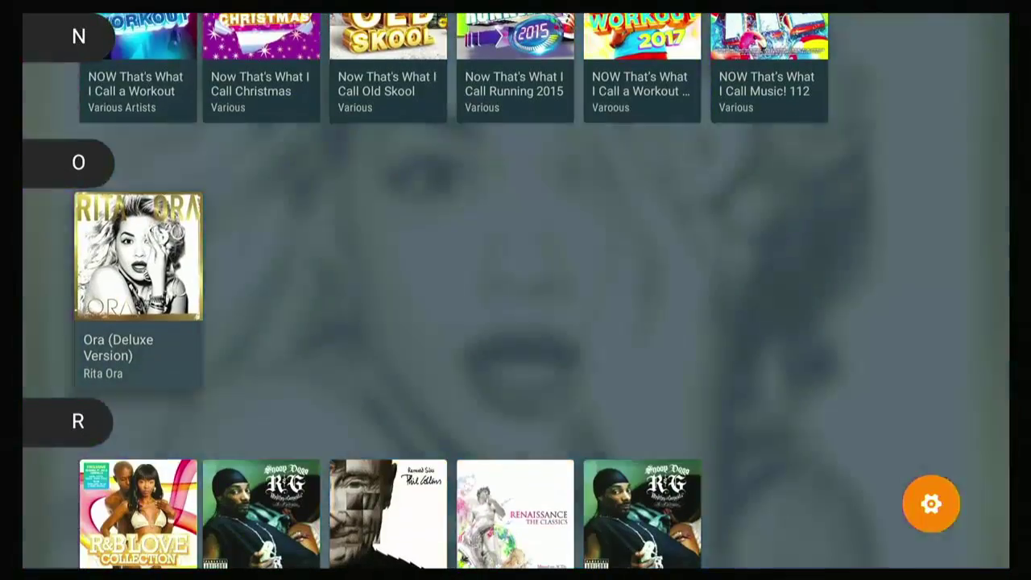
key("Down")
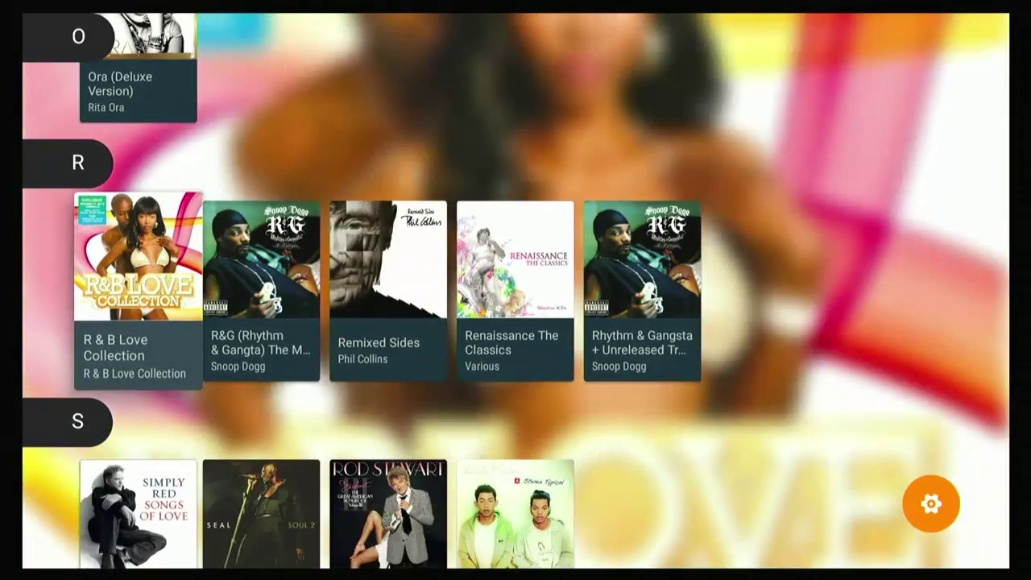
key("Down")
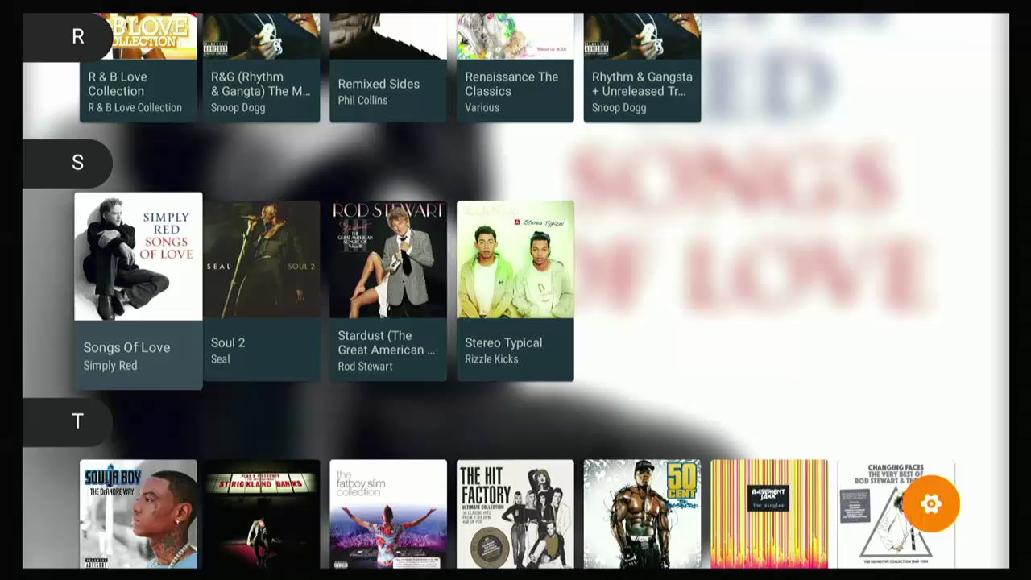
key("Down")
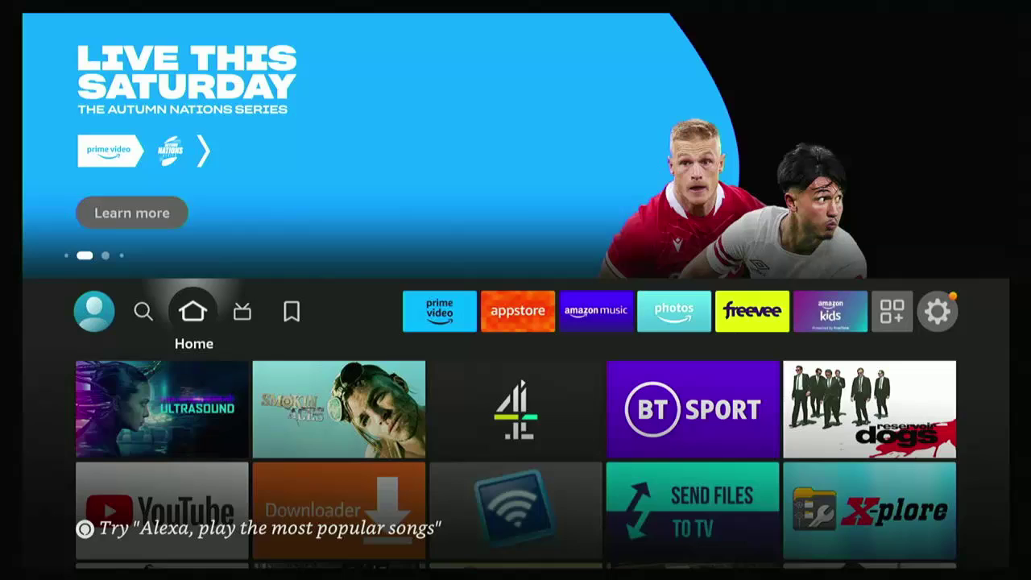
Step: Go to Settings > My Fire TV > About to see the device and Fire OS details
key("Right")
key("Right")
key("Right")
key("Right")
key("Right")
key("Right")
key("Right")
key("Right")
key("Right")
key("Right")
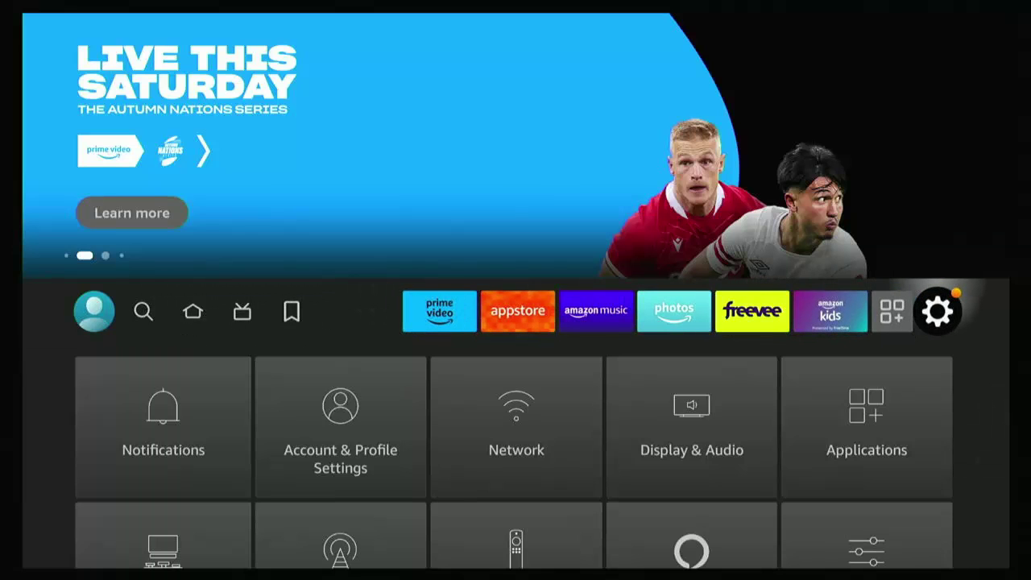
key("Down")
key("Down")
key("Down")
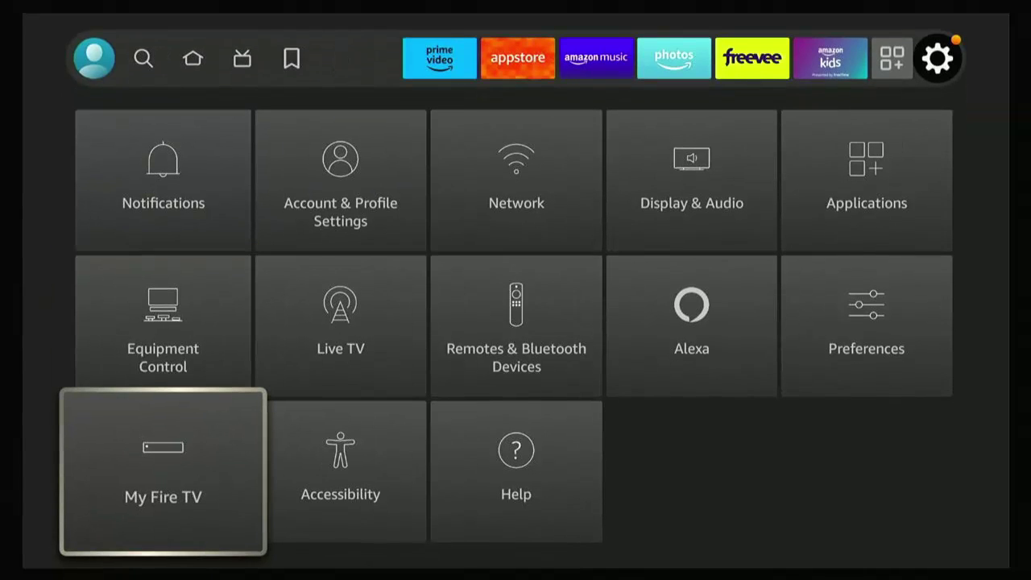
key("Return")
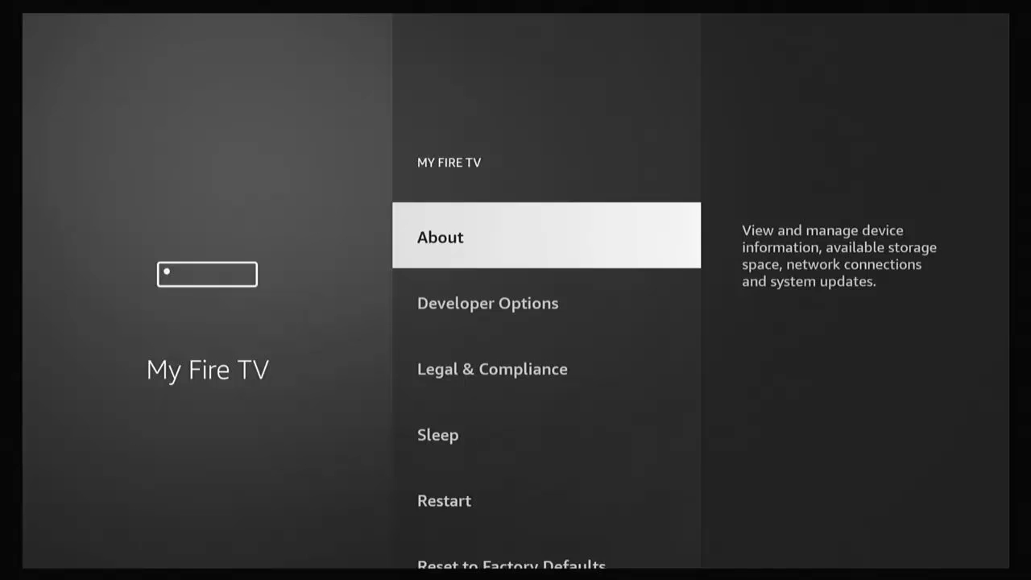
key("Return")
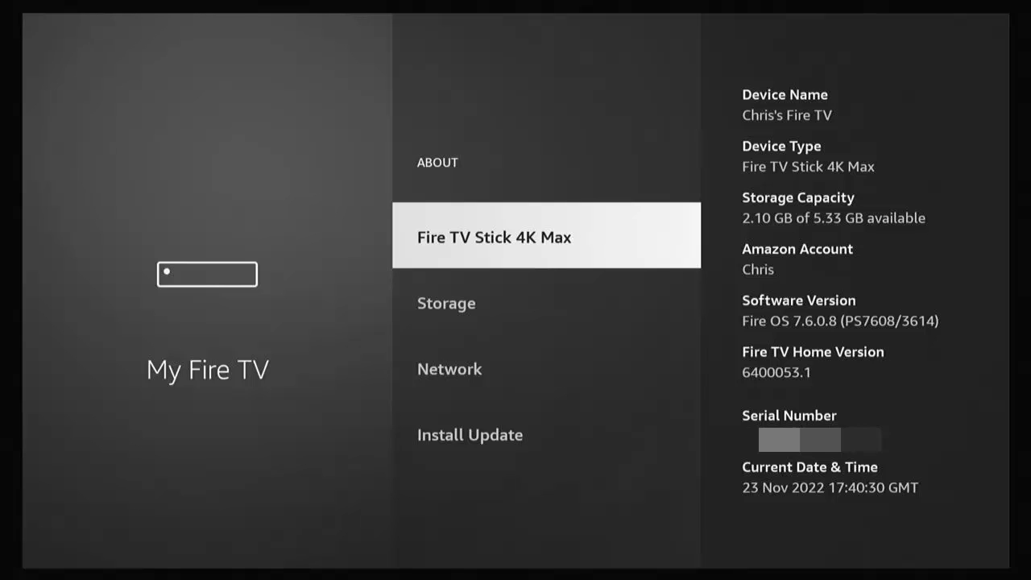
Step: Leave the About page and go back to the Fire TV home screen
key("Home")
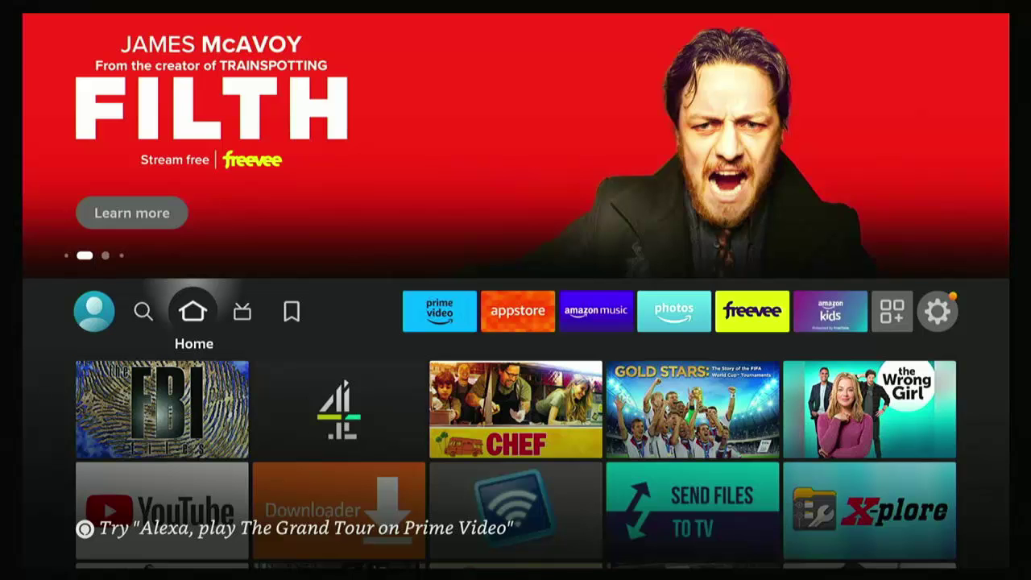
Step: On the Find page, start a search and enter the letter V
key("Left")
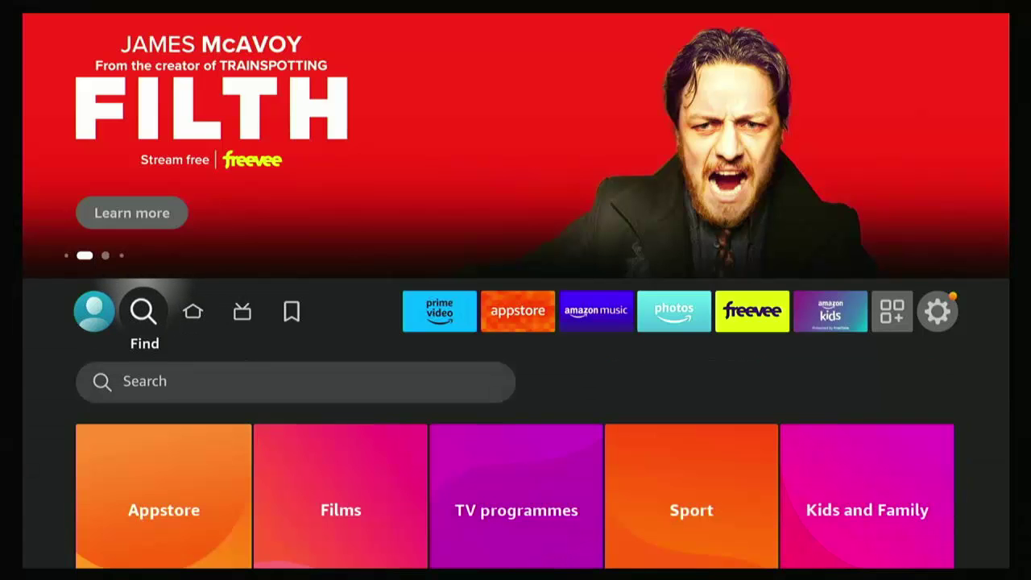
key("Down")
key("Return")
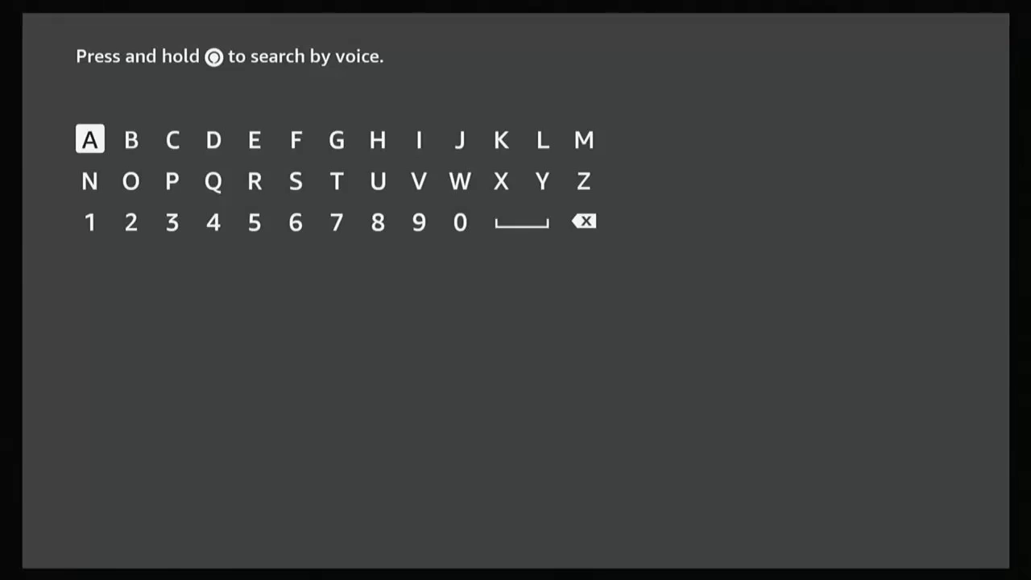
key("Down")
key("Right")
Step: Complete the search text 'Vlc' and choose the Vlc Media Player suggestion
key("Right")
key("Right")
key("Right")
key("Right")
key("Right")
key("Right")
key("Right")
key("Return")
key("Up")
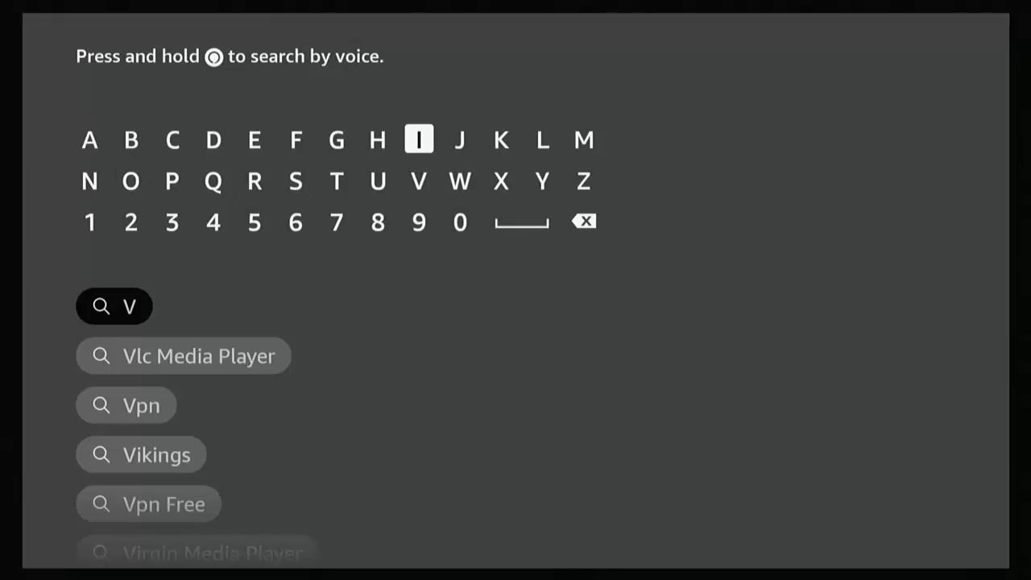
key("Right")
key("Right")
key("Right")
key("Return")
key("Left")
key("Left")
key("Left")
key("Left")
key("Left")
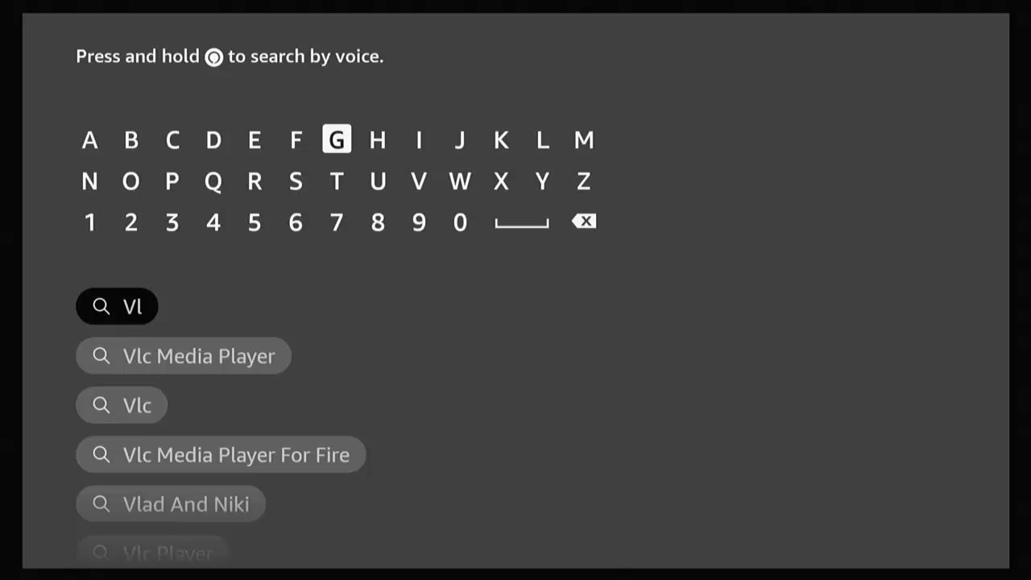
key("Left")
key("Left")
key("Left")
key("Left")
key("Return")
key("Down")
key("Down")
key("Down")
key("Down")
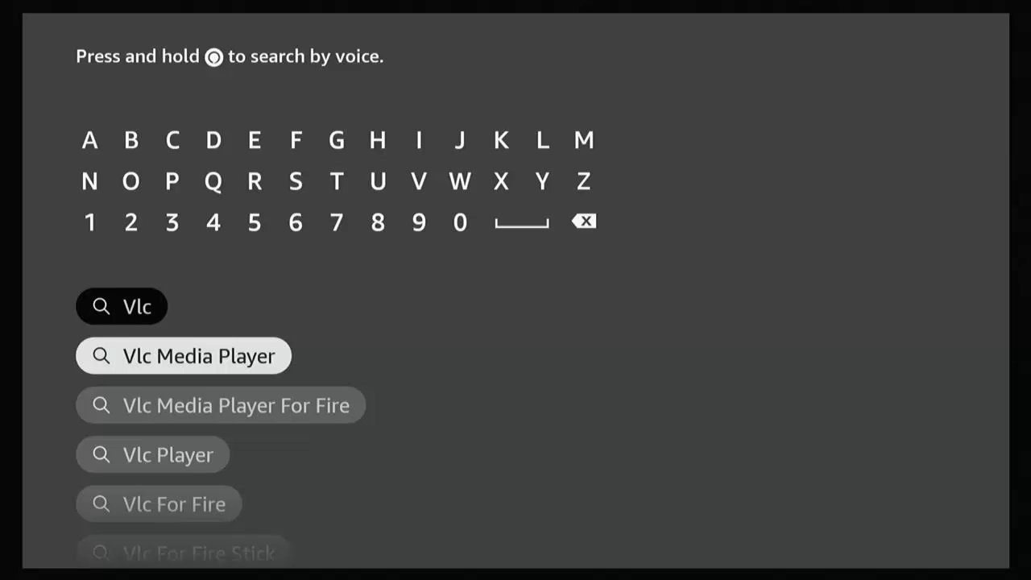
key("Return")
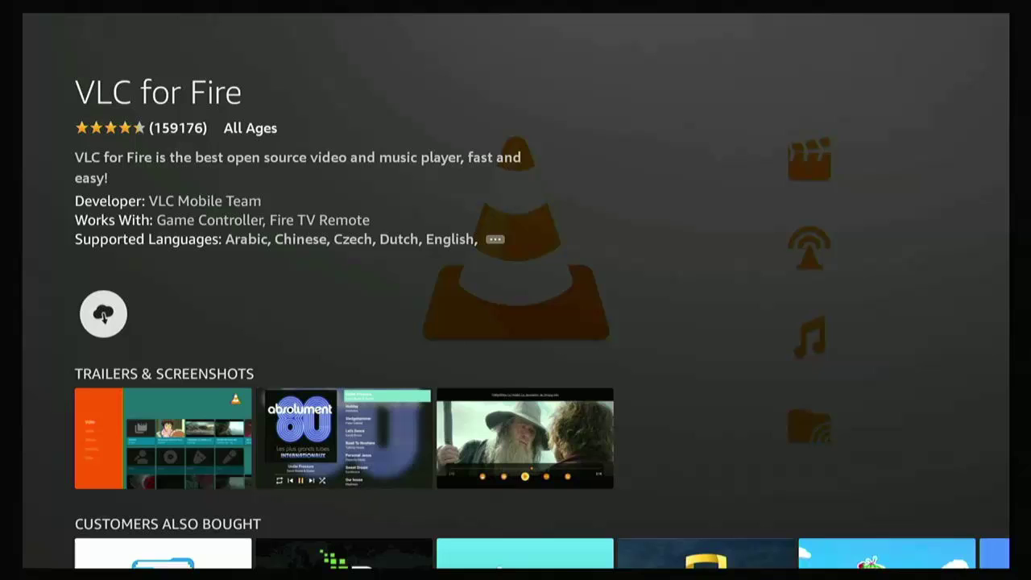
Step: Download and install VLC for Fire from its Appstore page
key("Return")
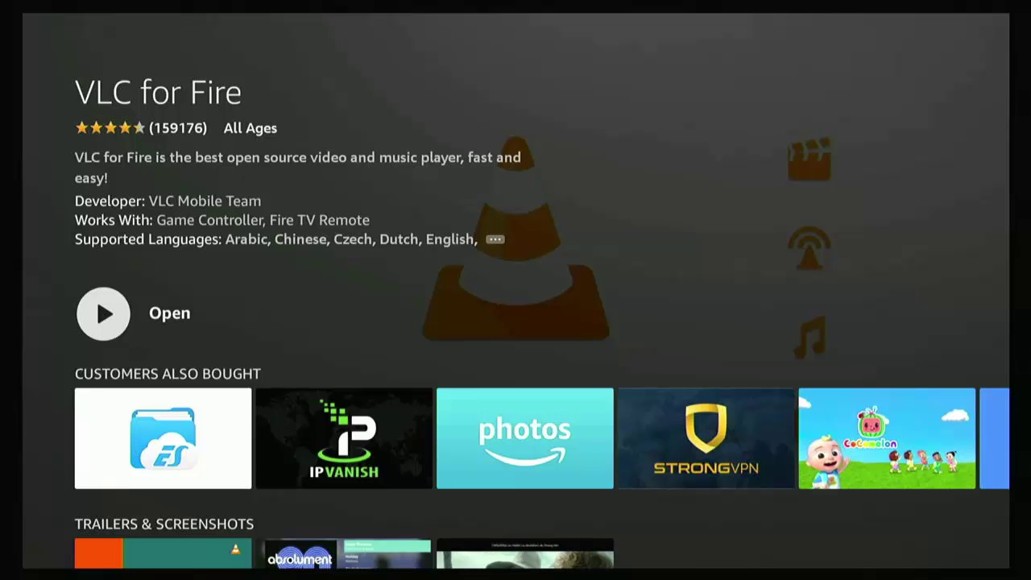
Step: Launch VLC for Fire, pass the welcome screens, and allow it access to media files
key("Return")
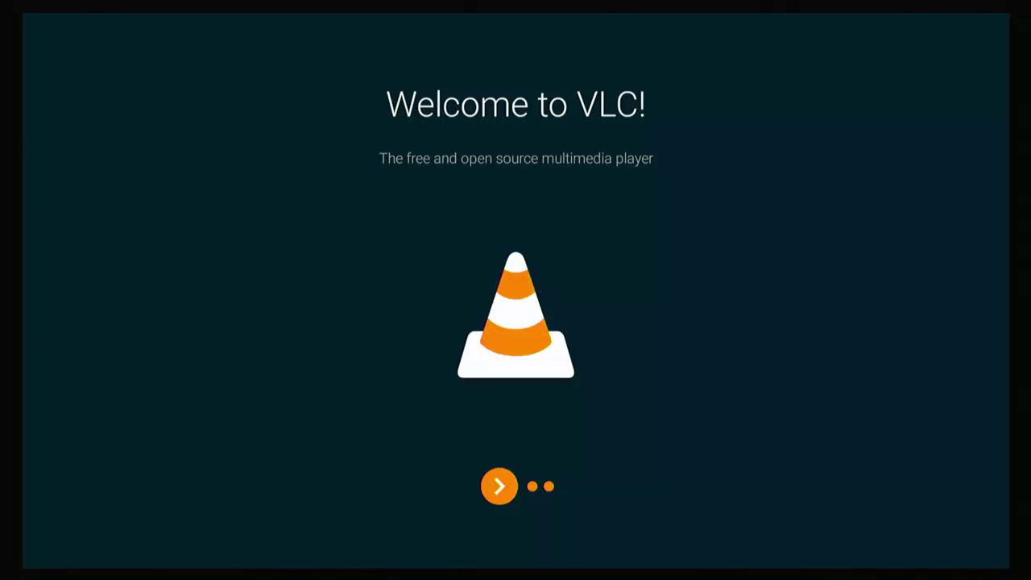
key("Return")
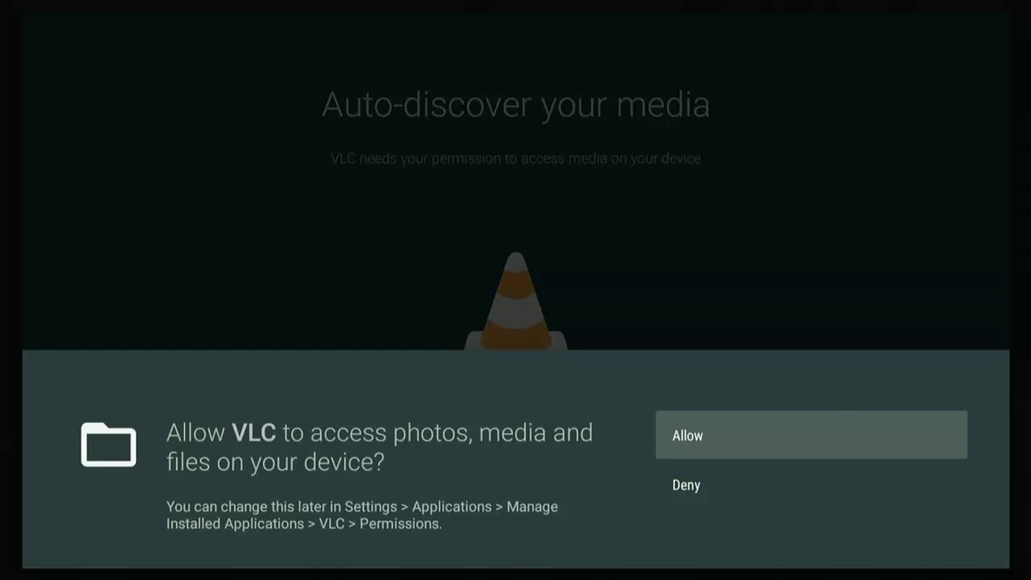
key("Down")
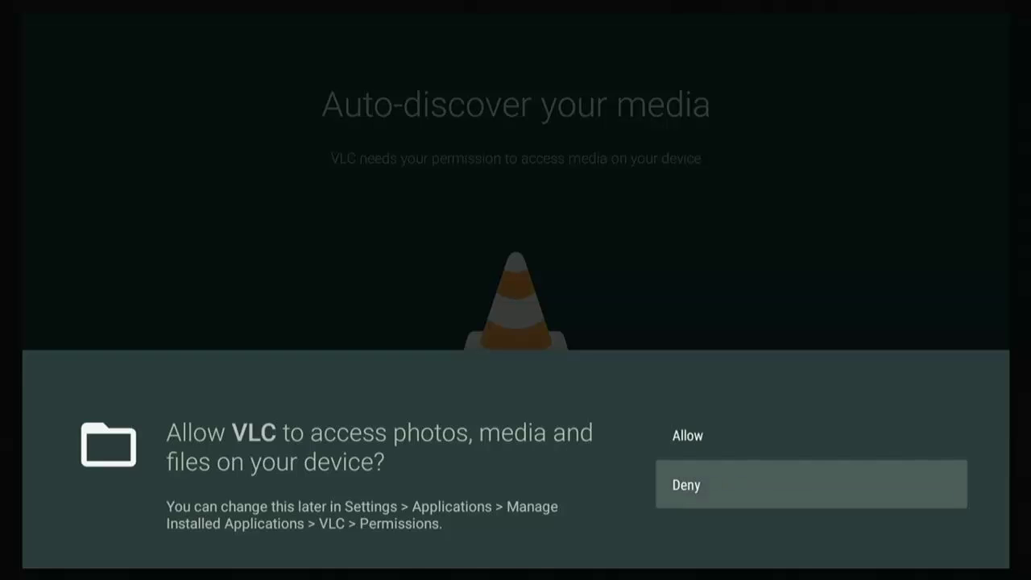
key("Up")
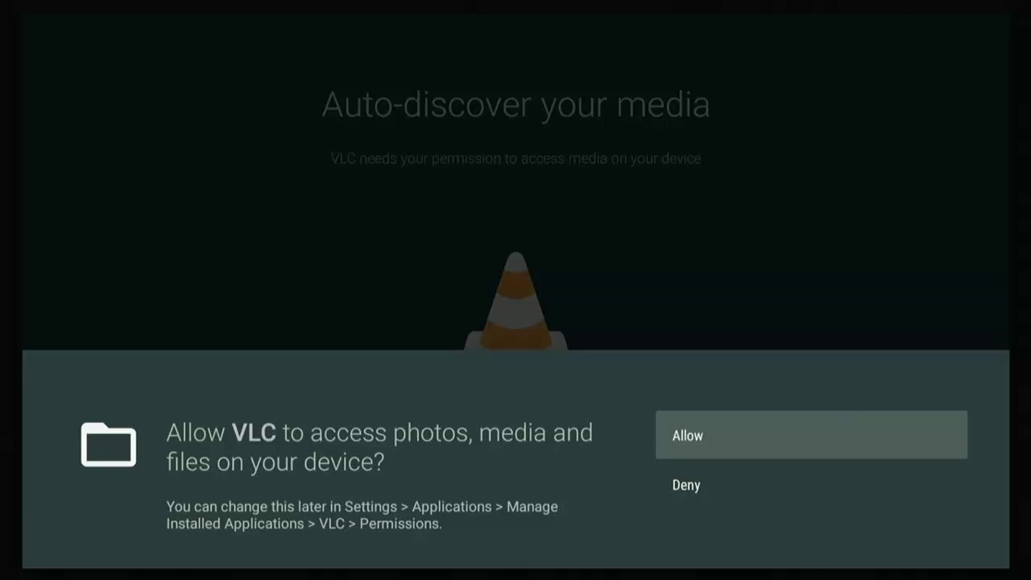
key("Return")
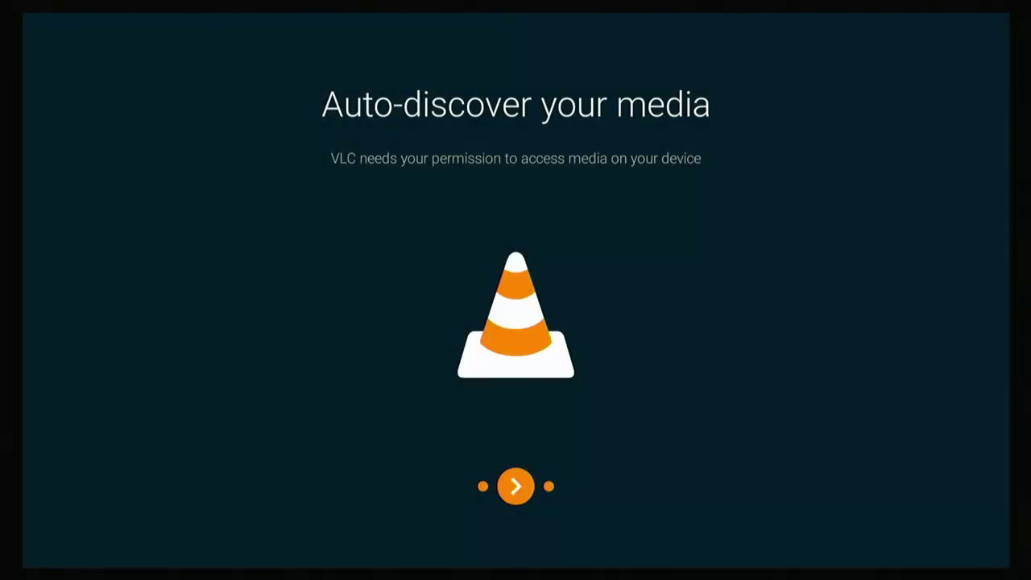
key("Return")
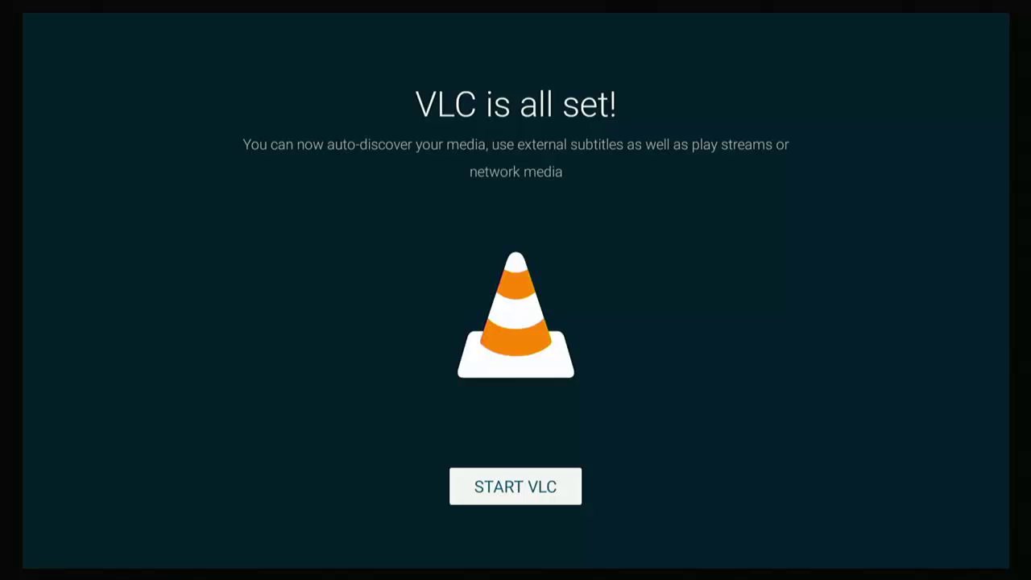
key("Return")
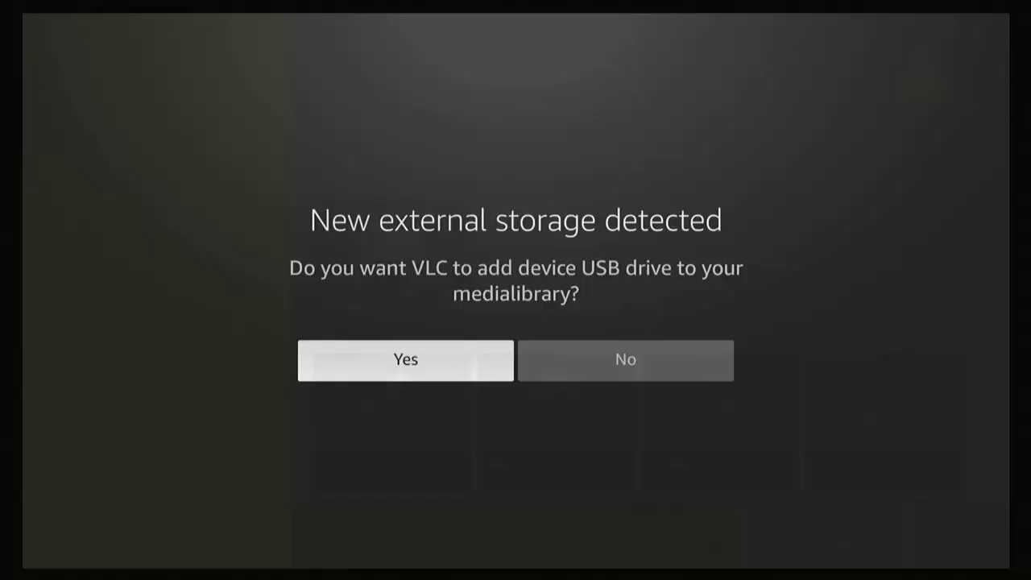
Step: Answer Yes to add the detected USB drive to the media library, then move to Other
key("Return")
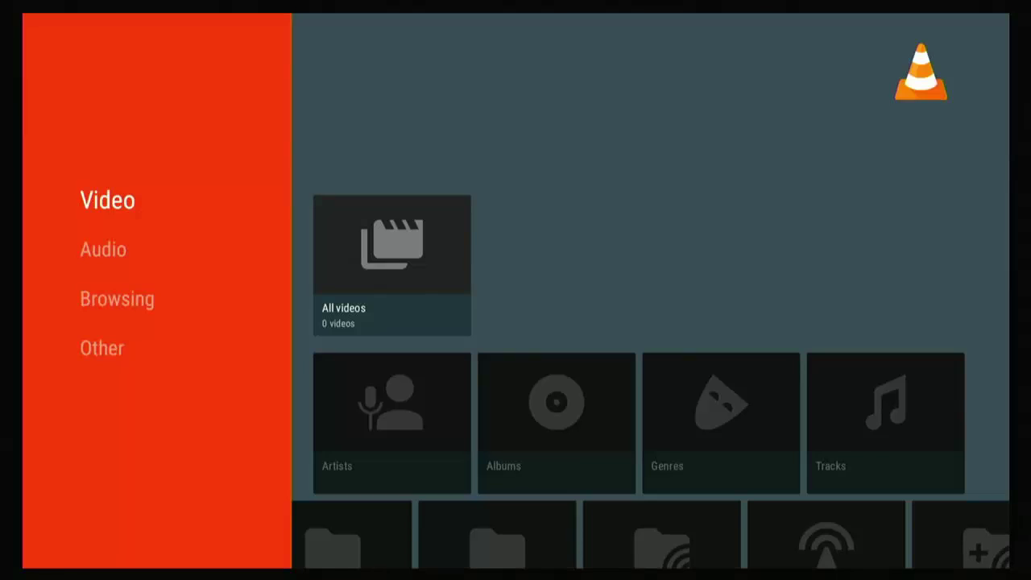
key("Down")
key("Down")
key("Down")
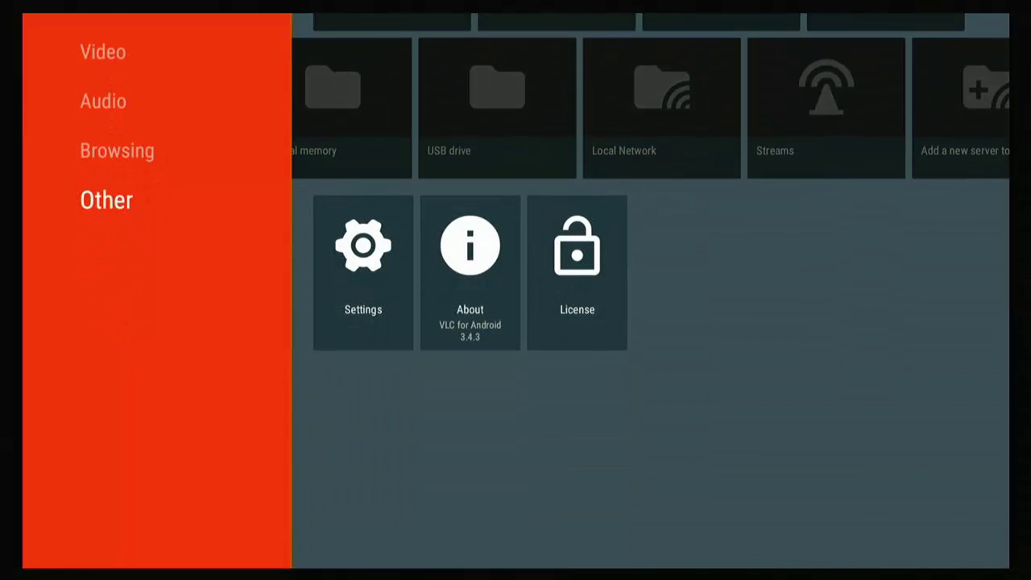
Step: Open VLC Settings > Media library folders and select the FEB2-062D drive row
key("Right")
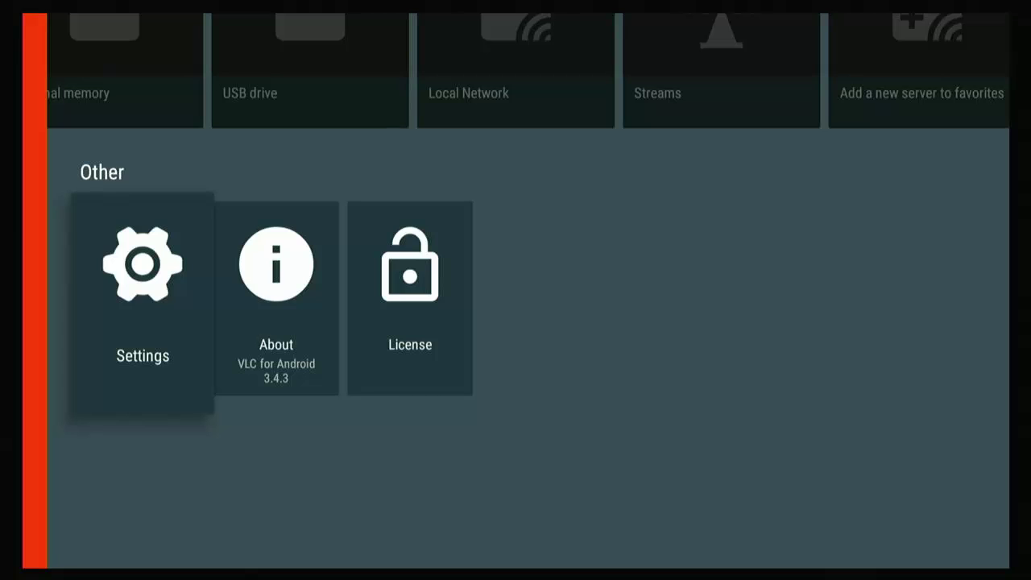
key("Return")
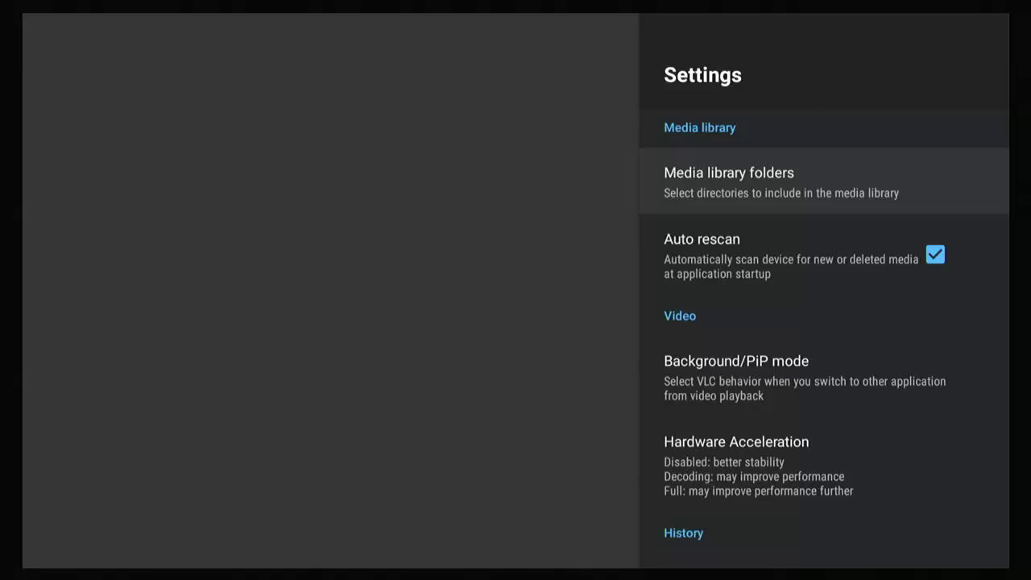
key("Return")
key("Down")
key("Down")
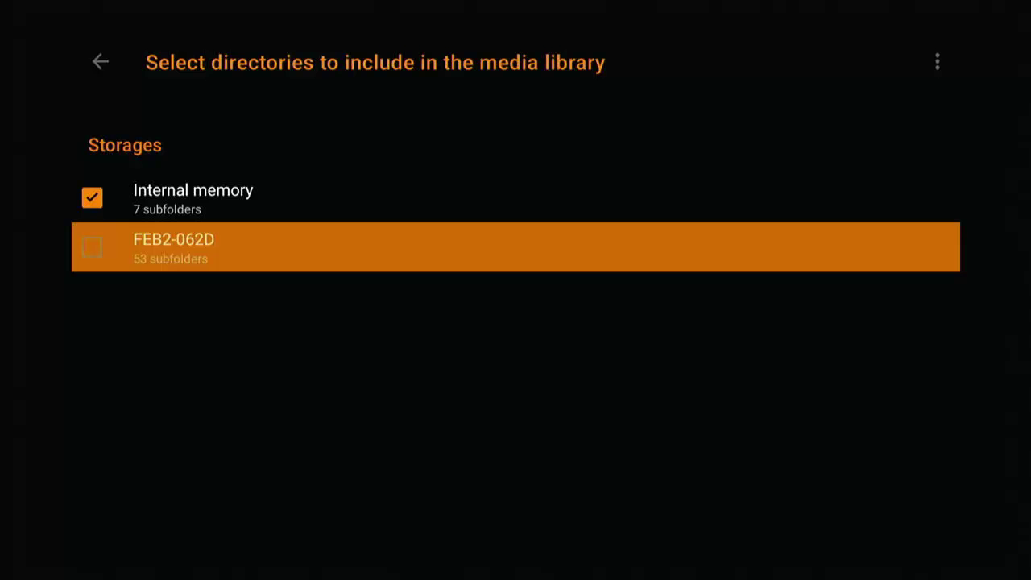
Step: Tick the FEB2-062D drive so VLC starts scanning its album folders
key("Return")
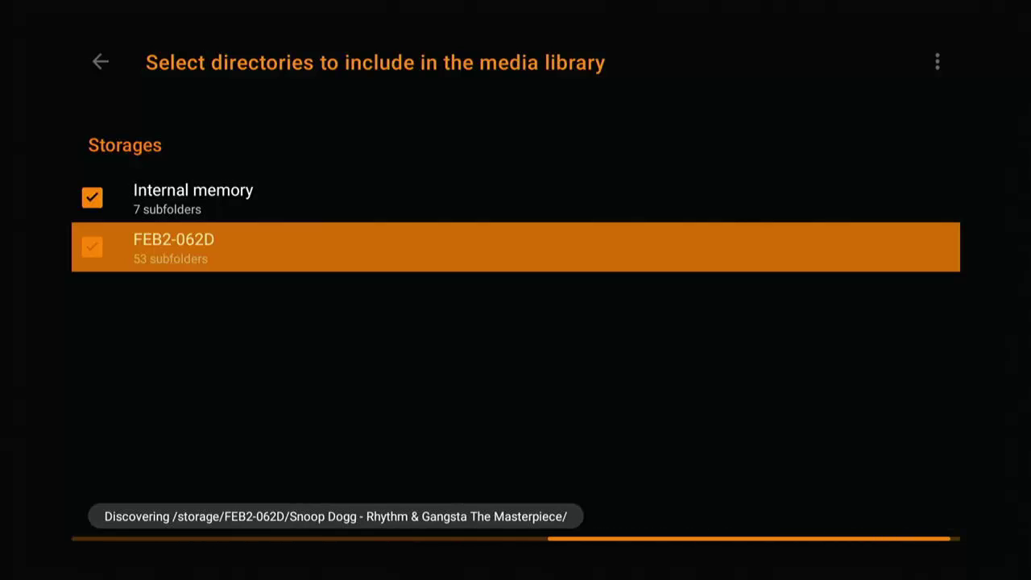
left_click(194, 198)
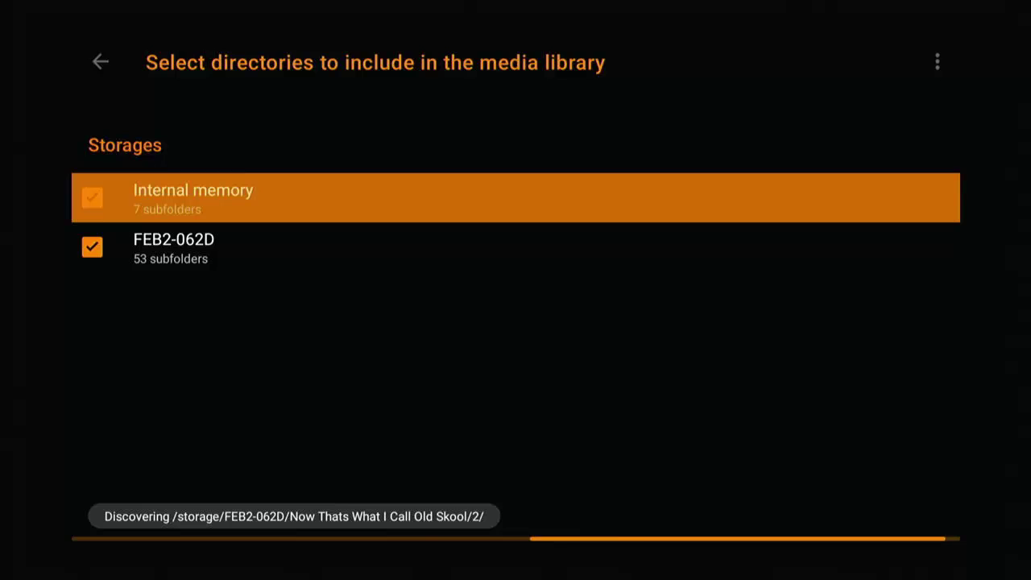
Step: Look inside Internal memory's folders, then untick Internal memory in the directory selection
key("Return")
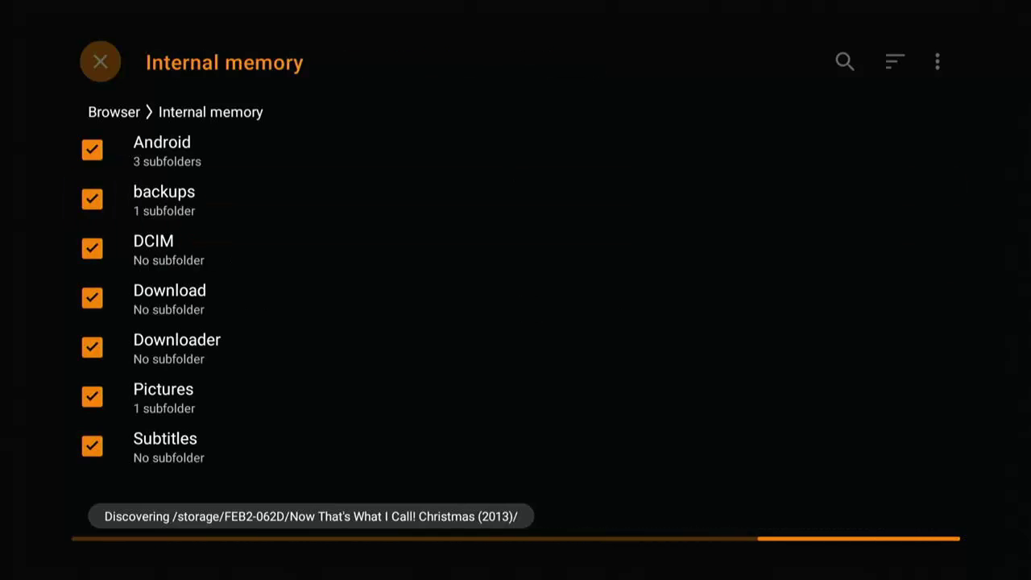
key("Return")
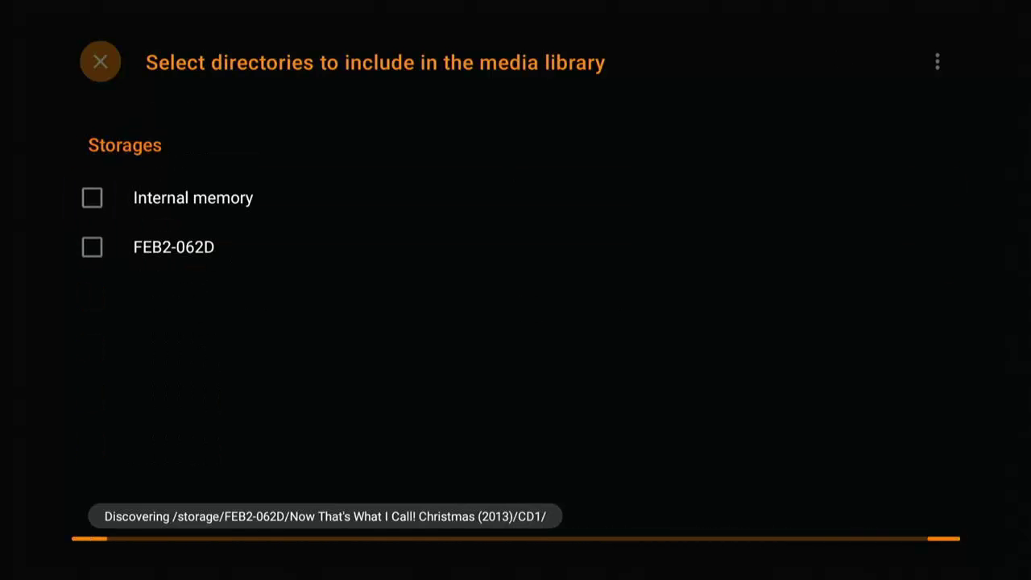
key("Down")
key("Return")
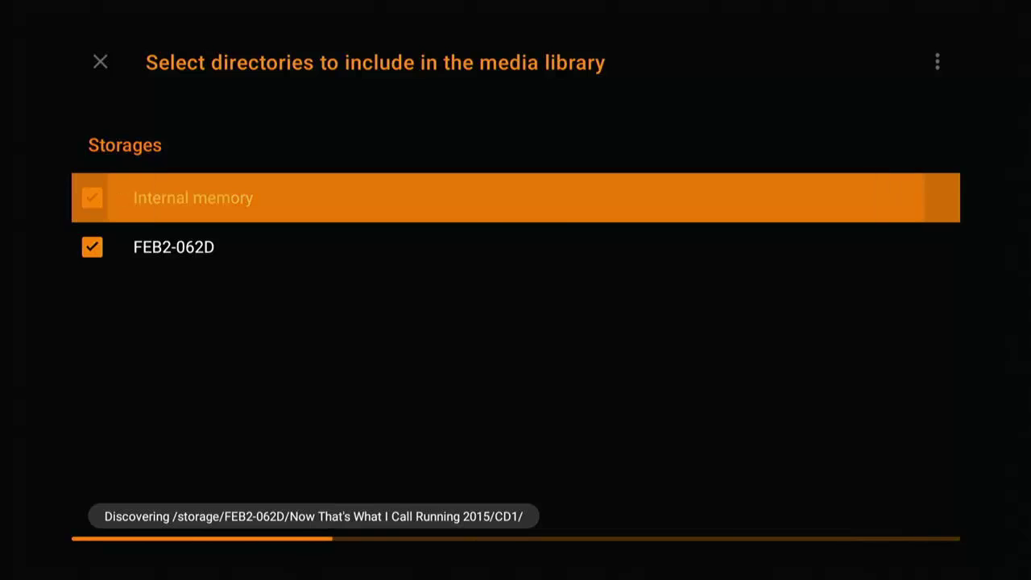
key("Up")
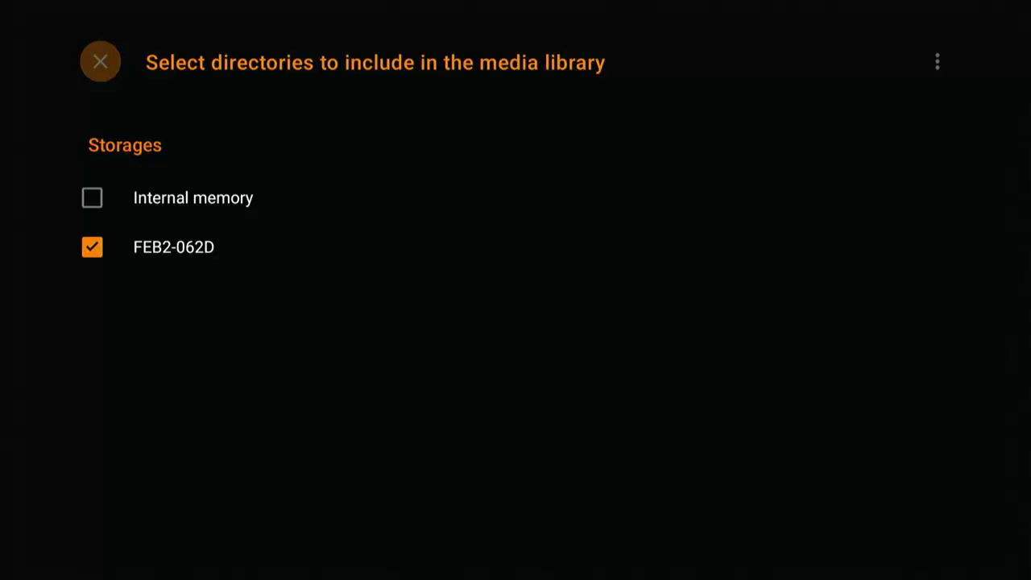
Step: Close the directory selection and Settings, returning to the home browser's Audio section
key("Return")
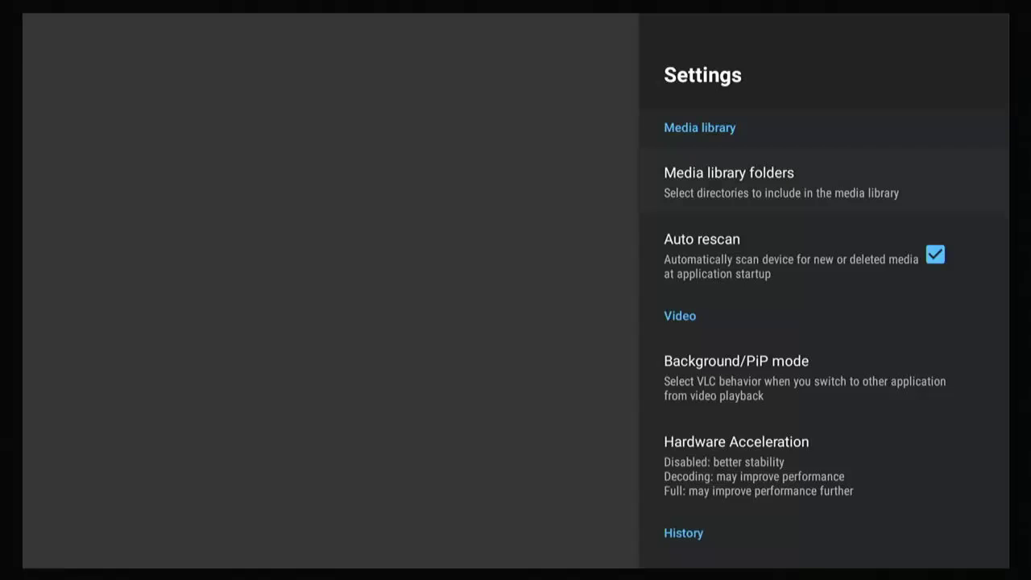
key("Escape")
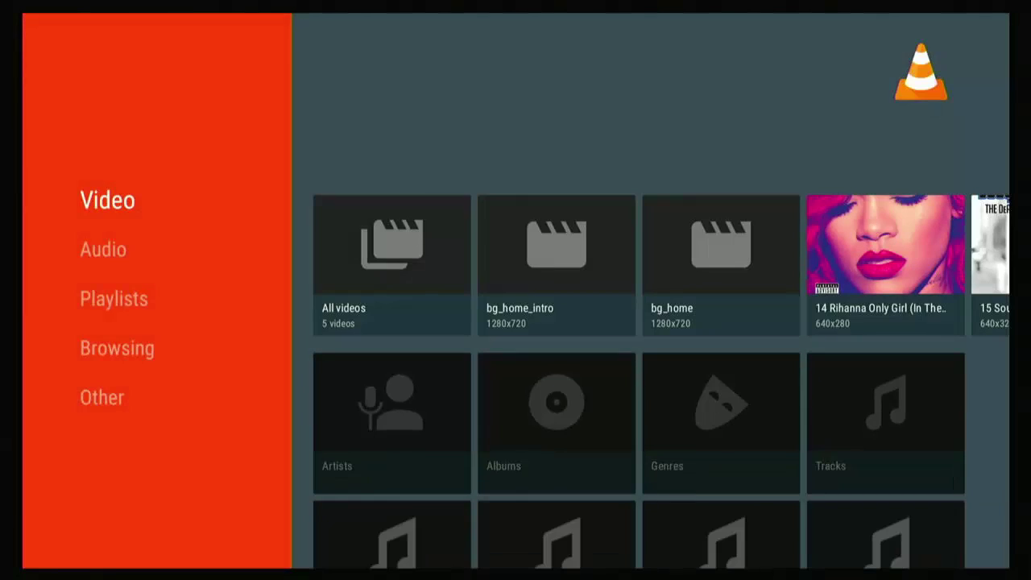
key("Down")
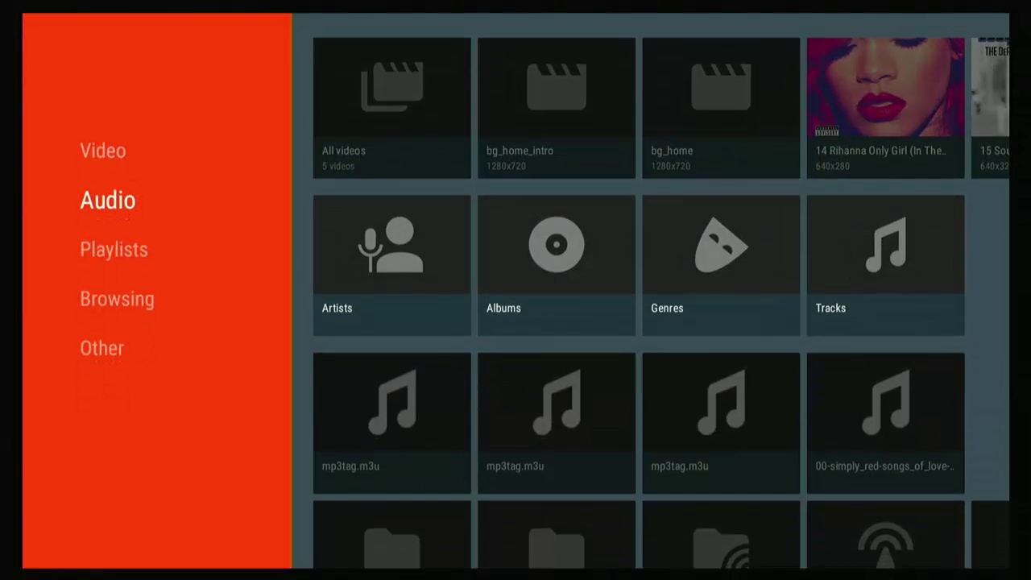
key("Right")
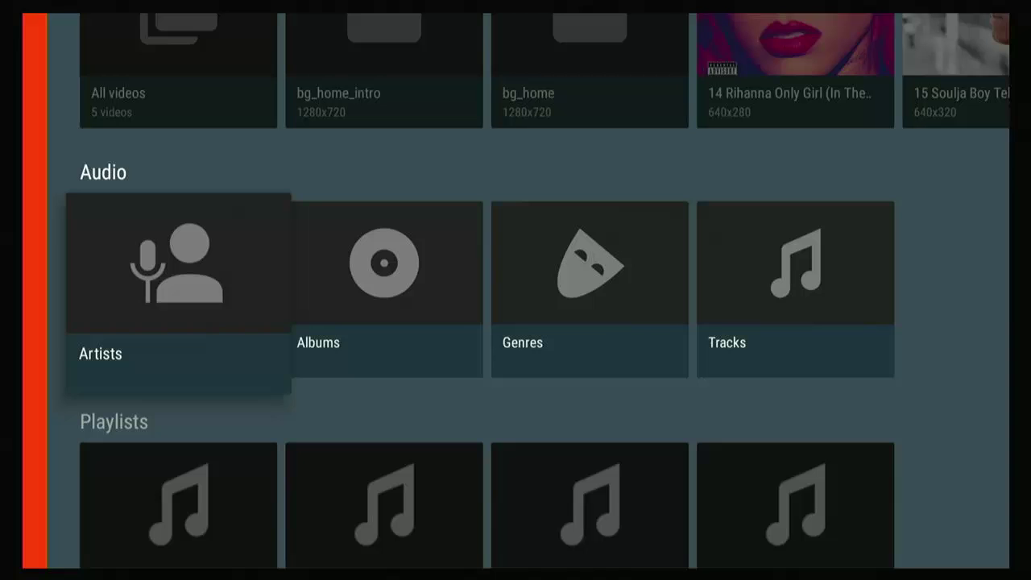
Step: Open the Albums category and scroll down the album list toward the E albums
key("Right")
key("Right")
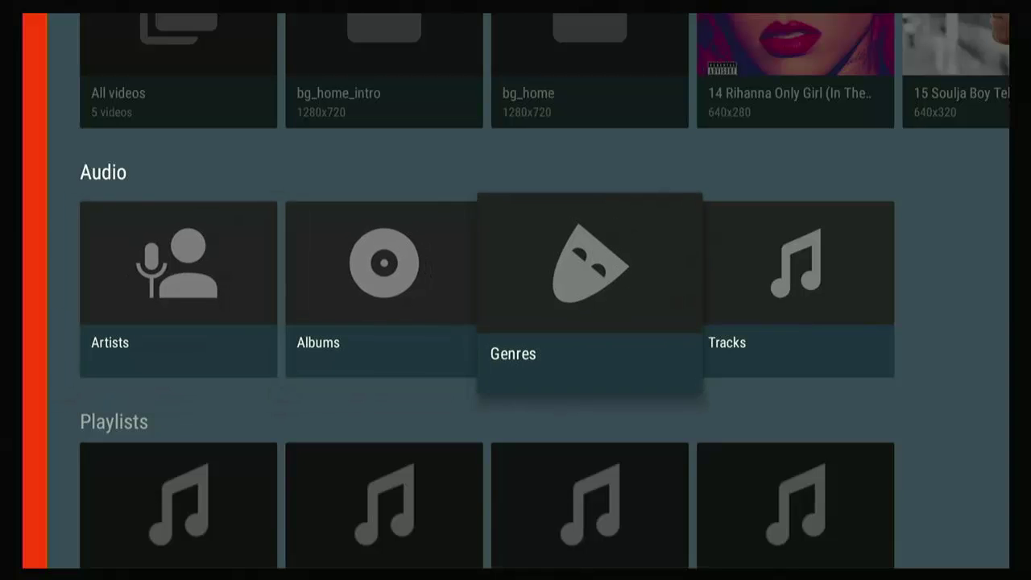
key("Right")
key("Left")
key("Left")
key("Return")
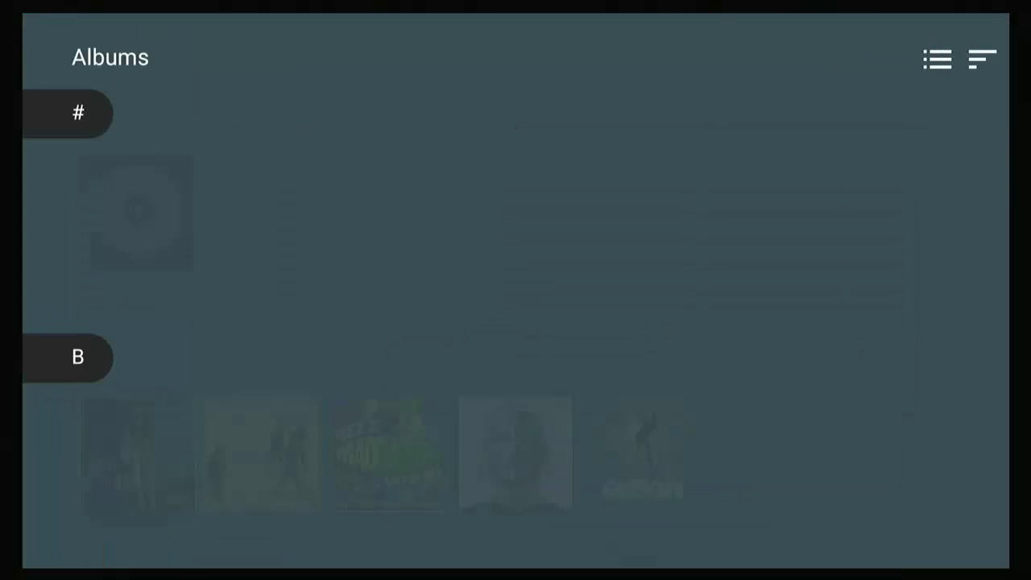
key("Down")
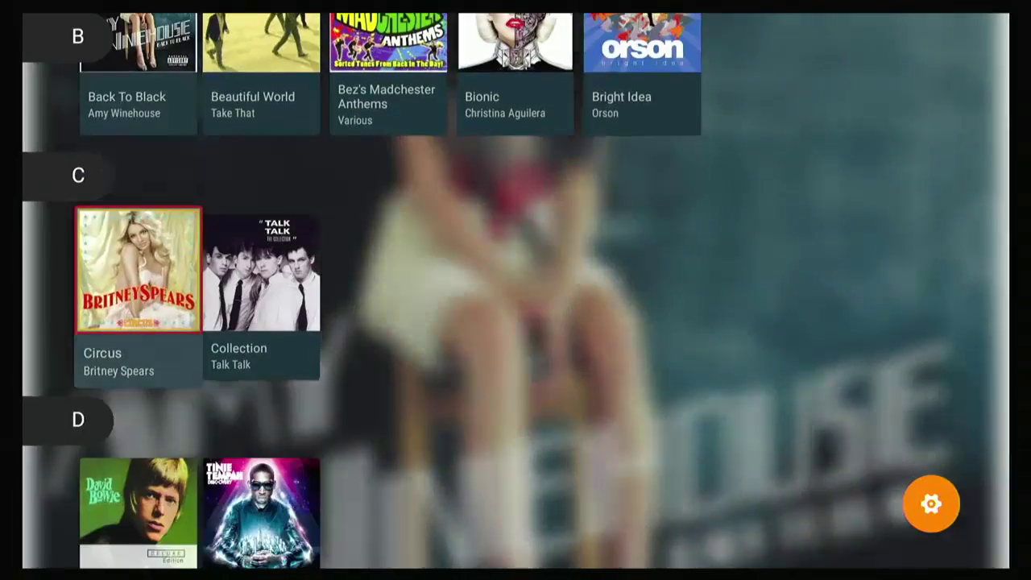
key("Down")
key("Down")
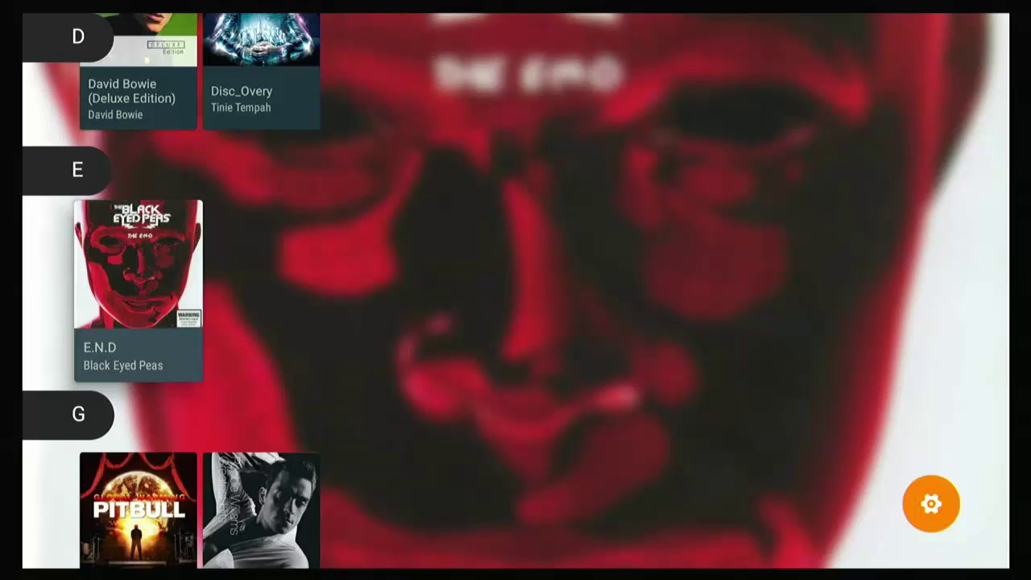
Step: Open the E.N.D album, look over its track list, and play the whole album
key("Return")
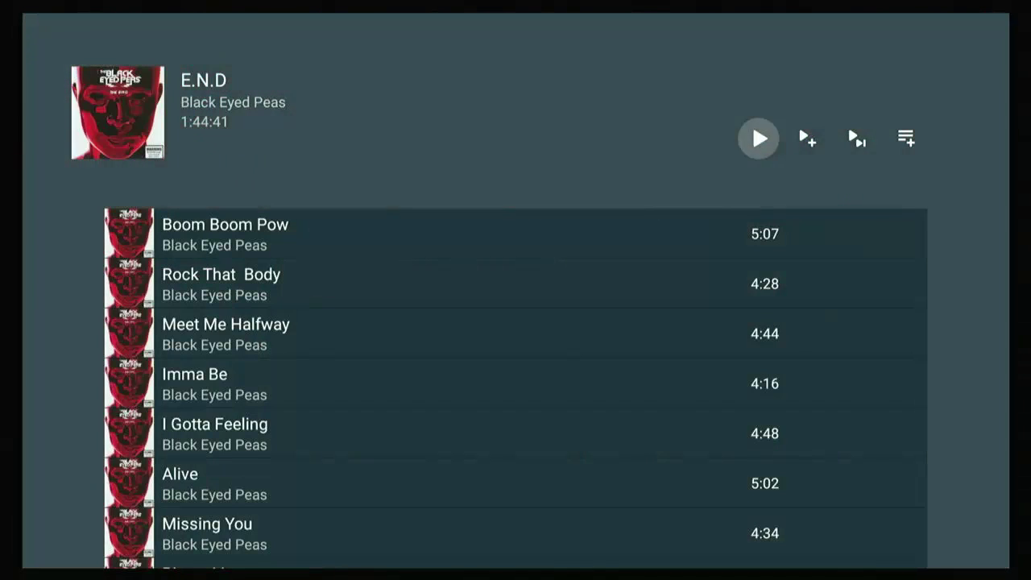
key("Right")
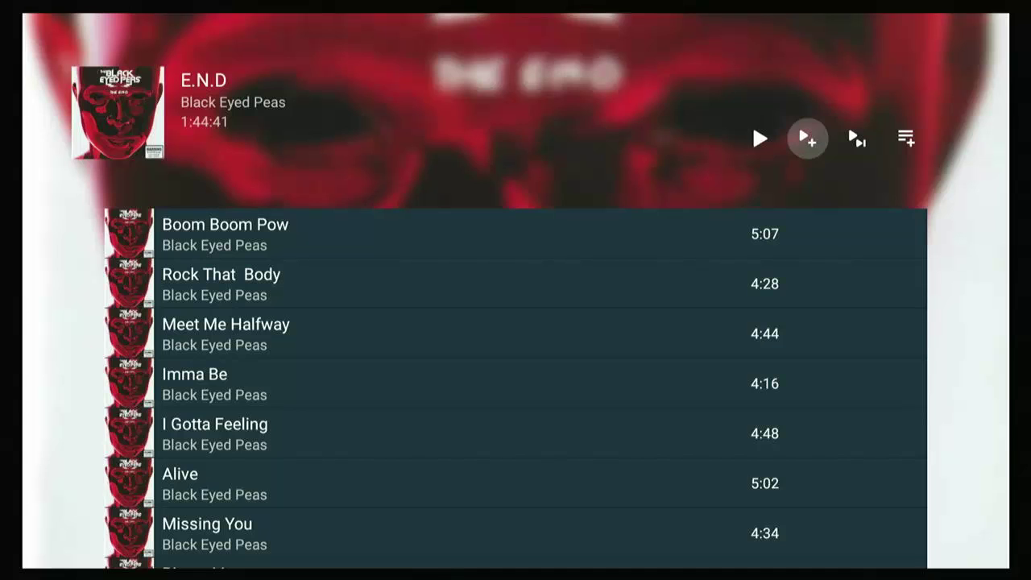
key("Down")
key("Down")
key("Down")
key("Down")
key("Down")
key("Down")
key("Down")
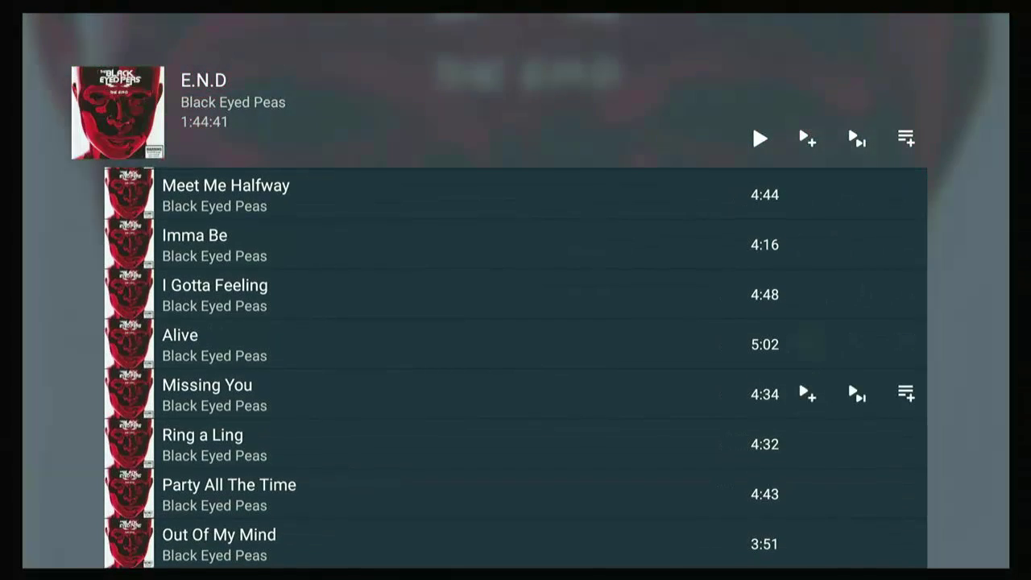
key("Up")
key("Up")
key("Up")
key("Up")
key("Up")
key("Up")
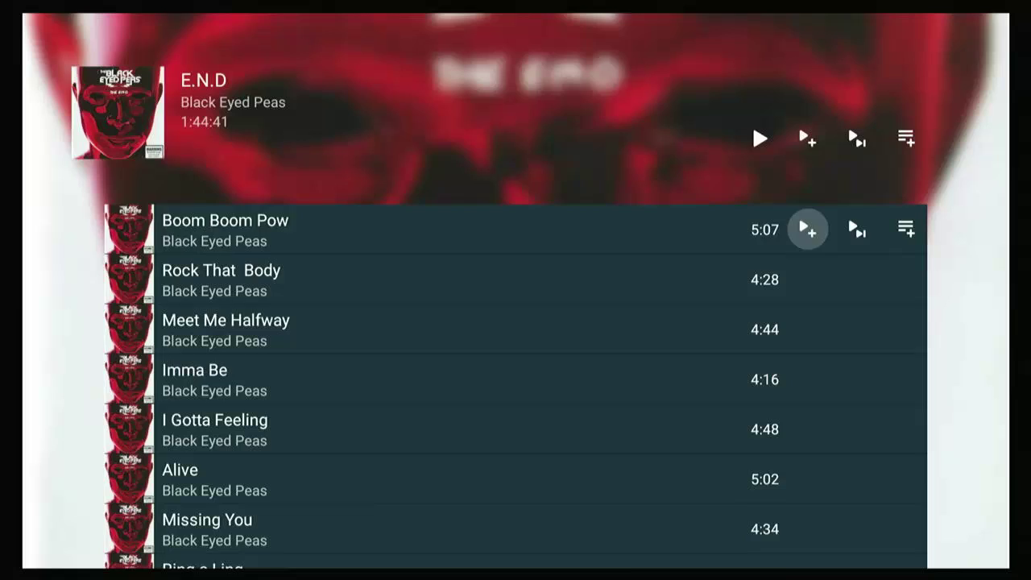
key("Left")
key("Up")
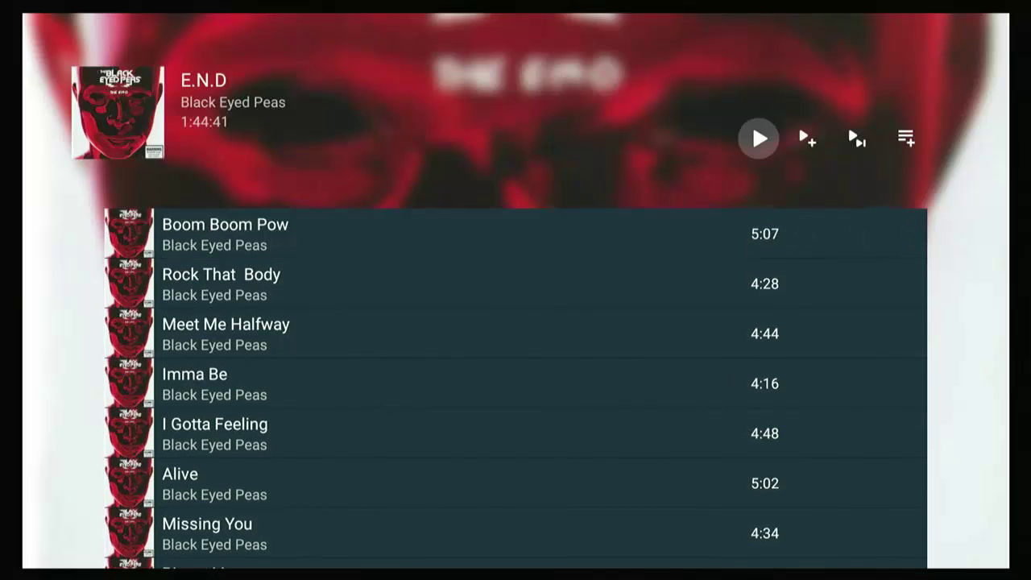
key("Return")
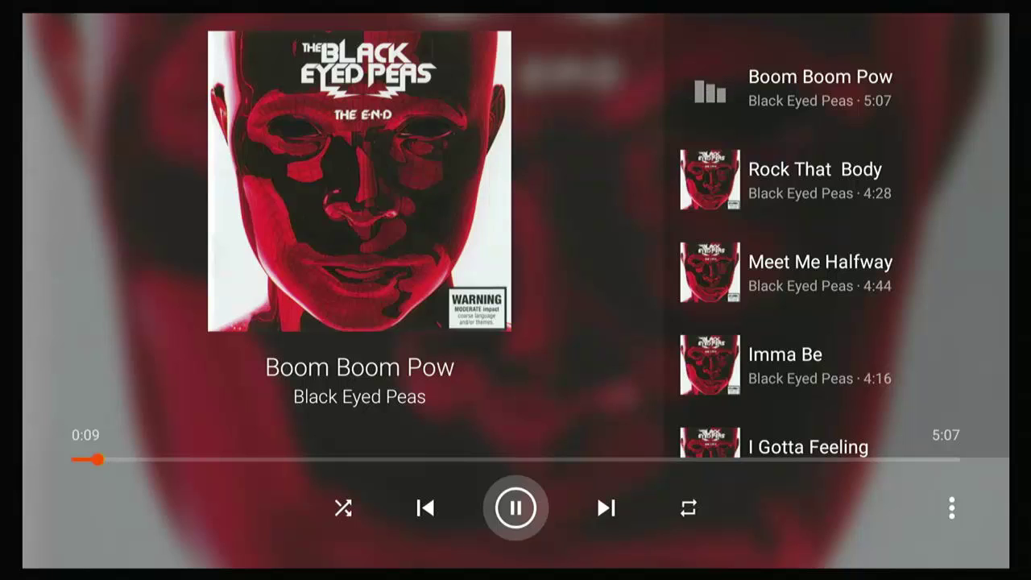
Step: Look over the player's previous/next controls and upcoming queue, then return to the E.N.D page
key("Right")
key("Left")
key("Left")
key("Left")
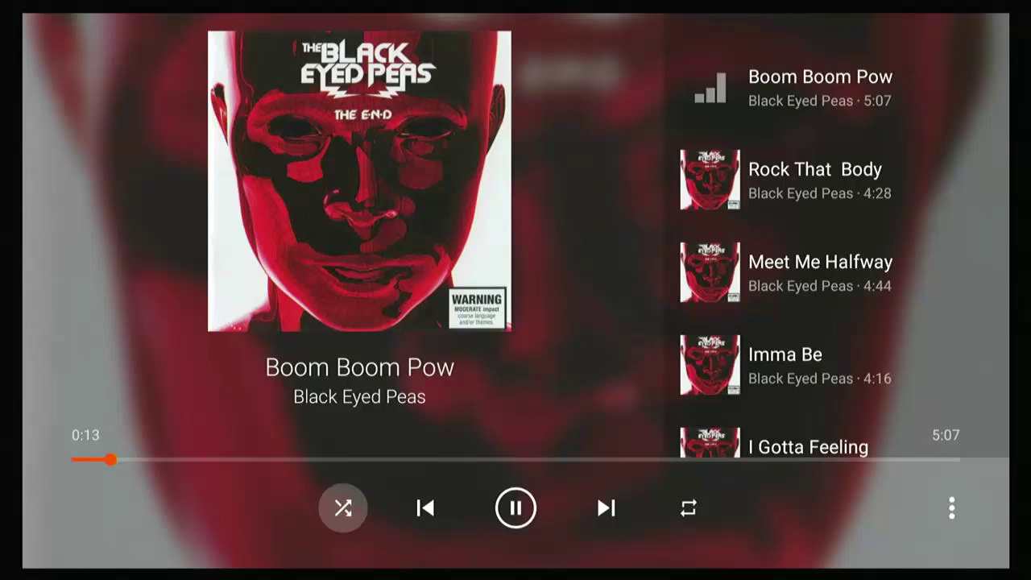
key("Right")
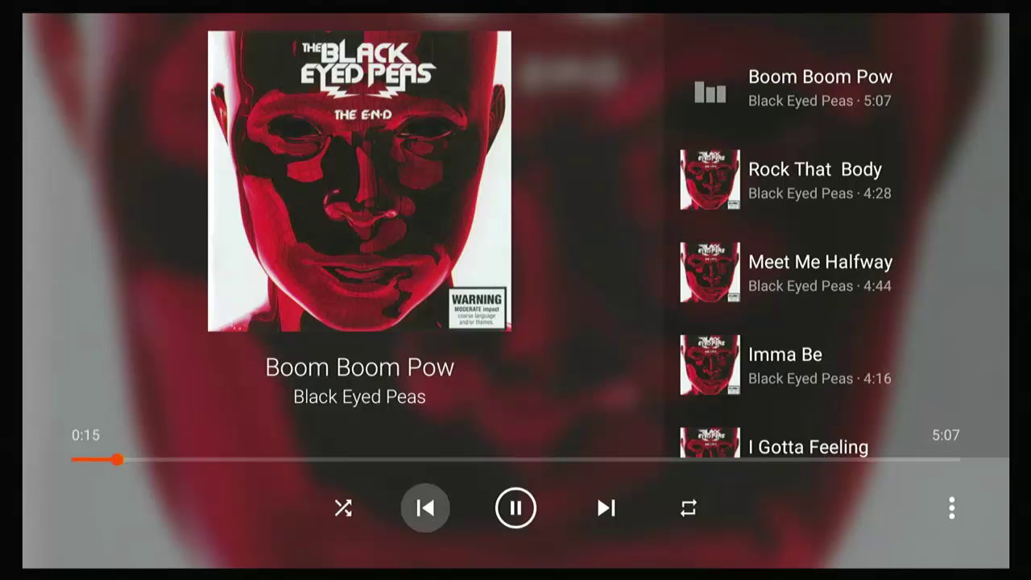
key("Right")
key("Right")
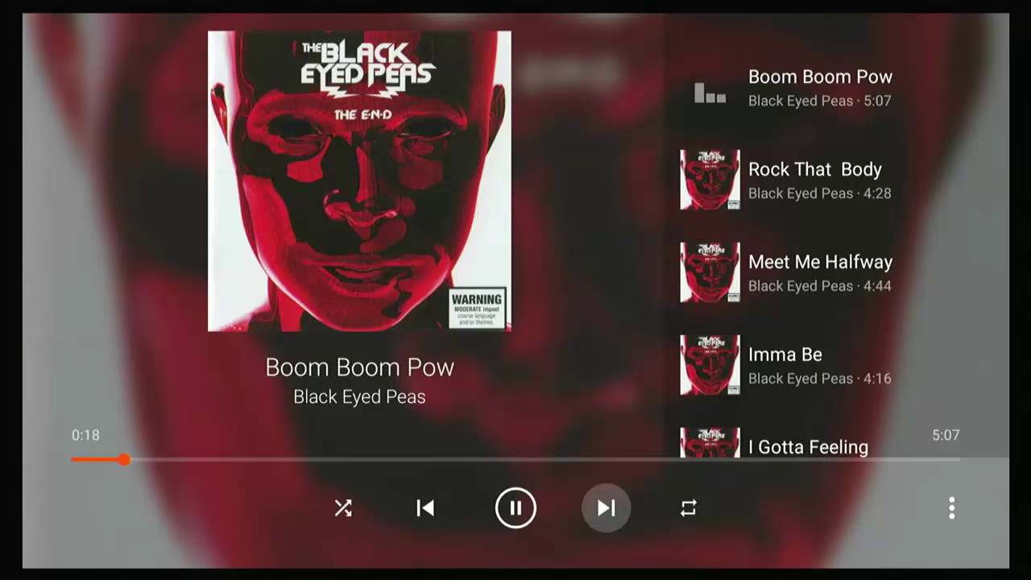
key("Right")
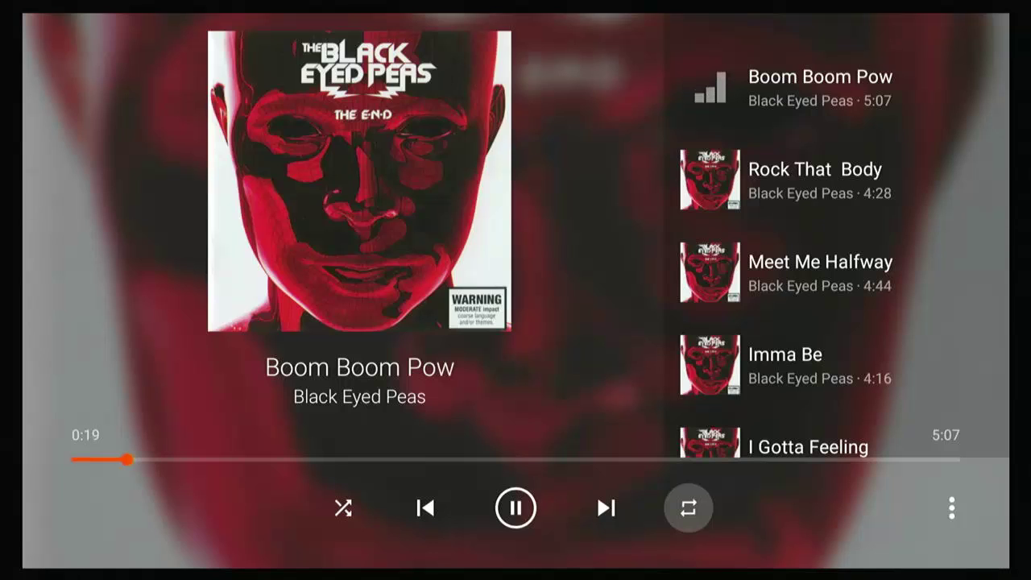
key("Up")
key("Escape")
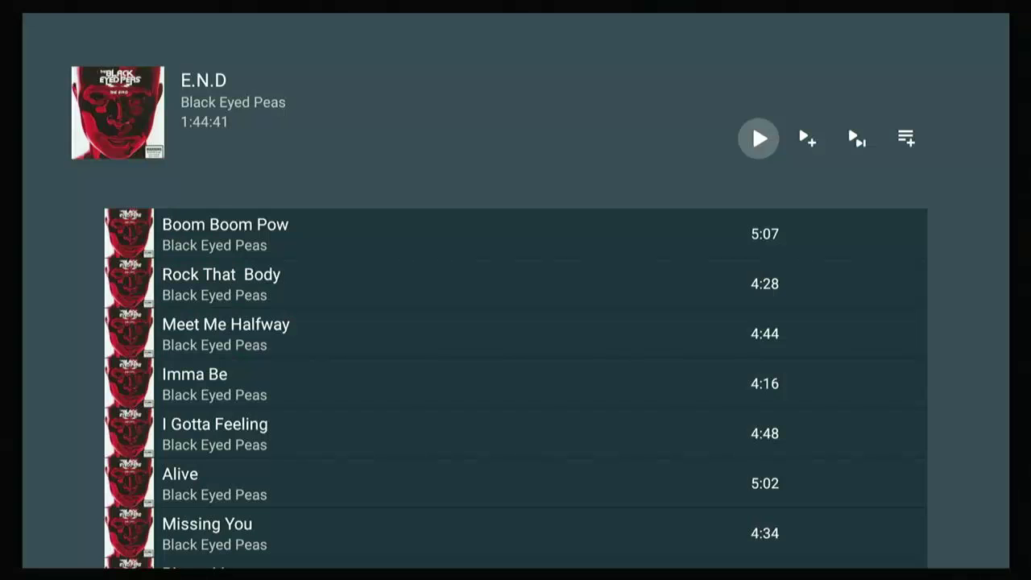
Step: Insert E.N.D's 25 tracks into the queue, then append them to the queue as well
key("Right")
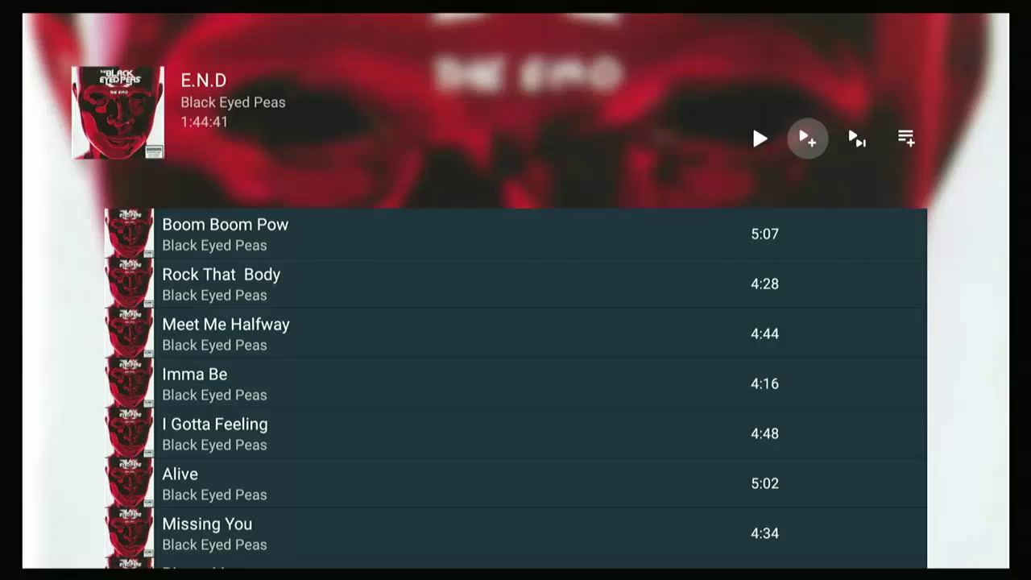
key("Return")
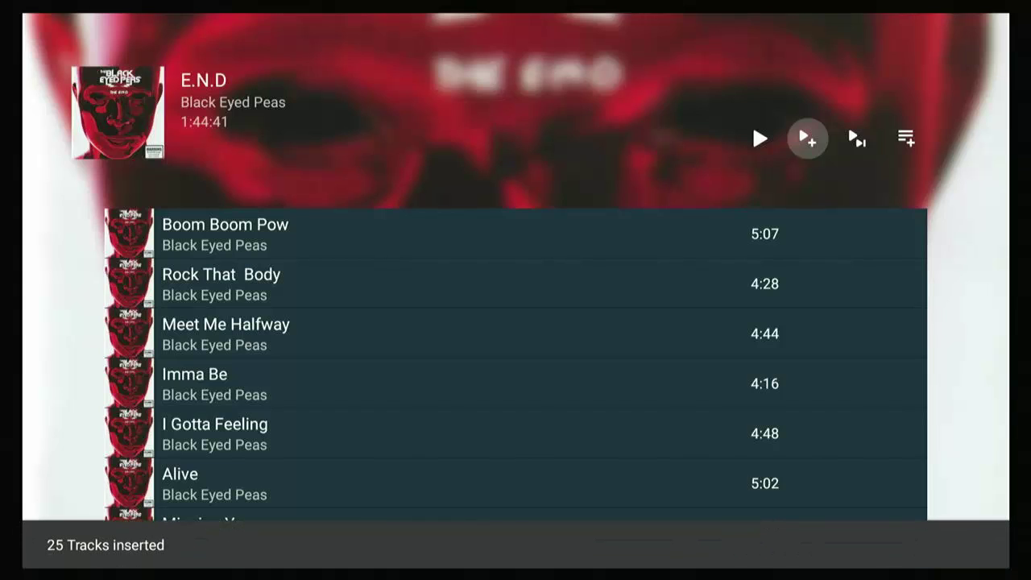
key("Right")
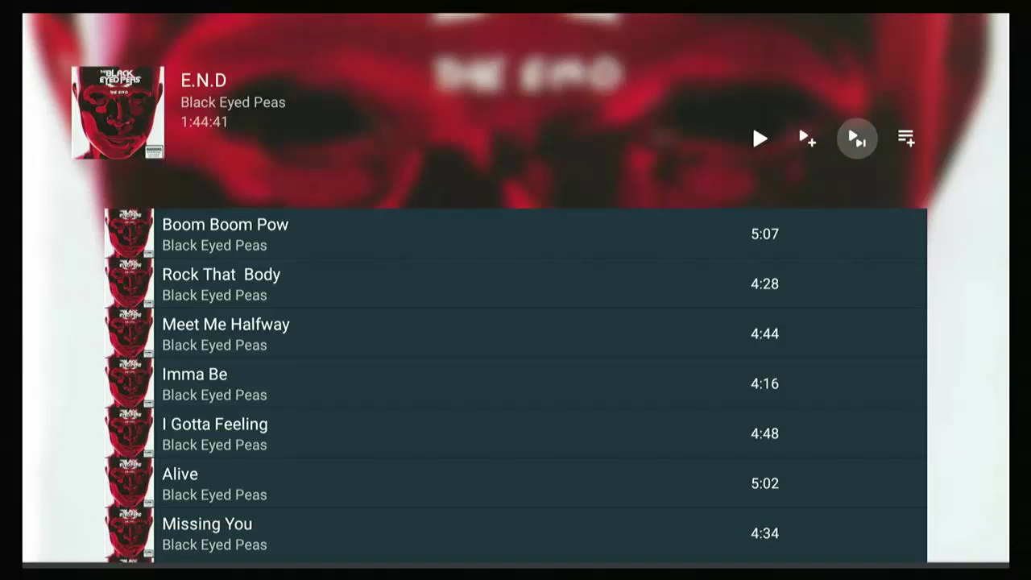
key("Return")
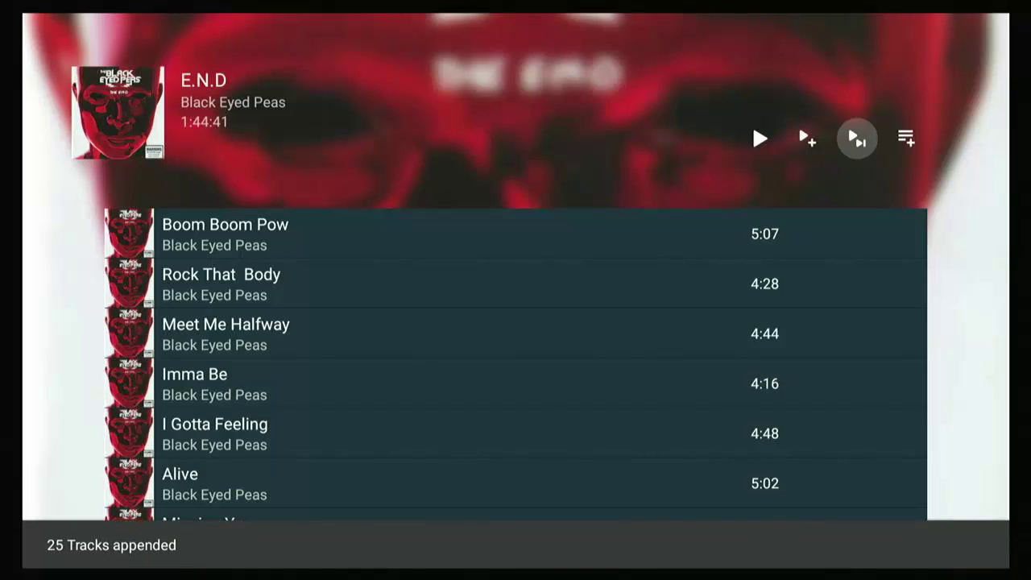
Step: Open the add-to-playlist choices for E.N.D and move to the existing playlists
key("Right")
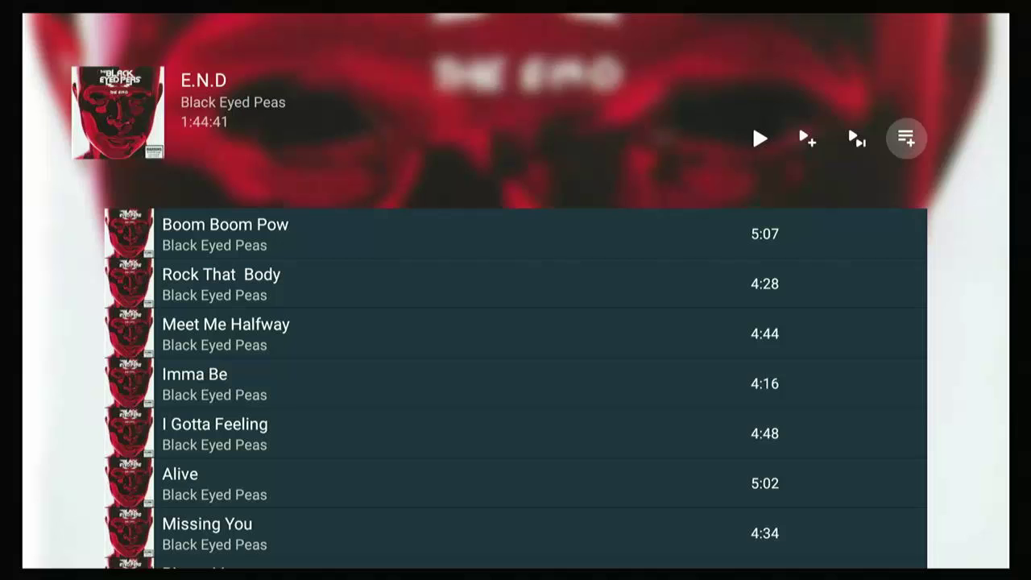
key("Return")
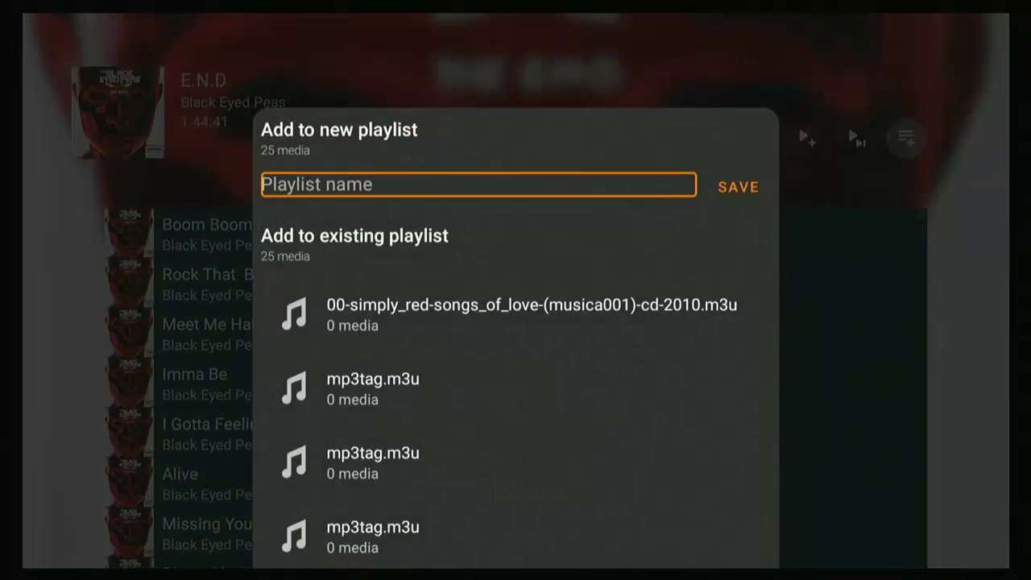
key("Down")
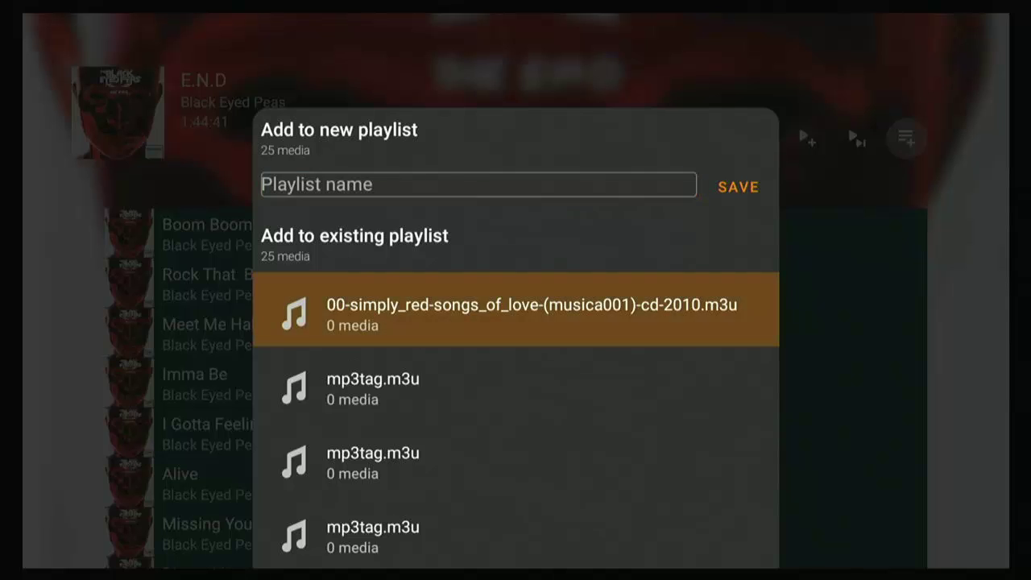
Step: Dismiss the playlist choices without saving and browse the Albums grid near Back To Black
key("Return")
key("Escape")
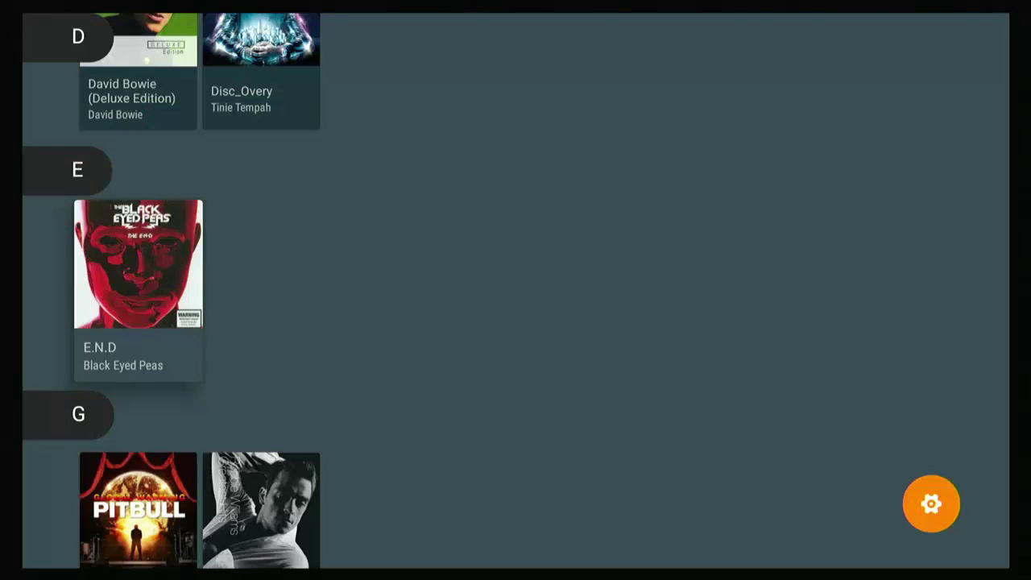
key("Up")
key("Up")
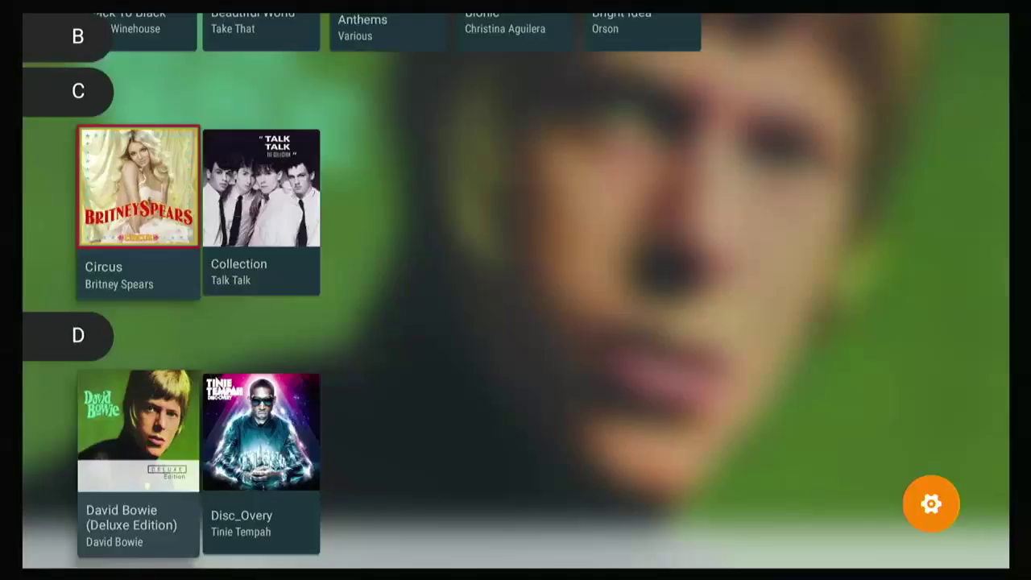
key("Up")
key("Up")
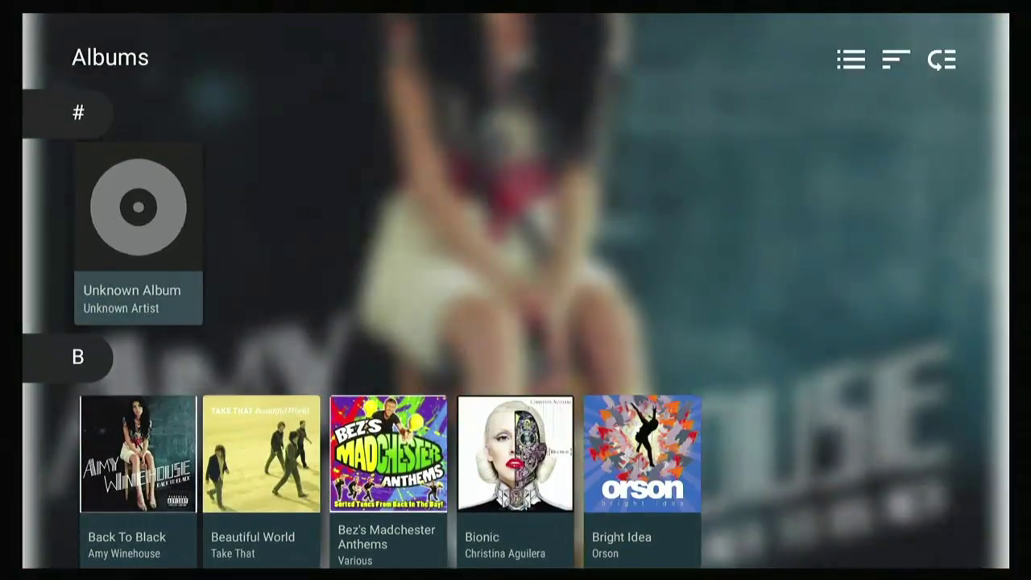
key("Down")
key("Right")
key("Right")
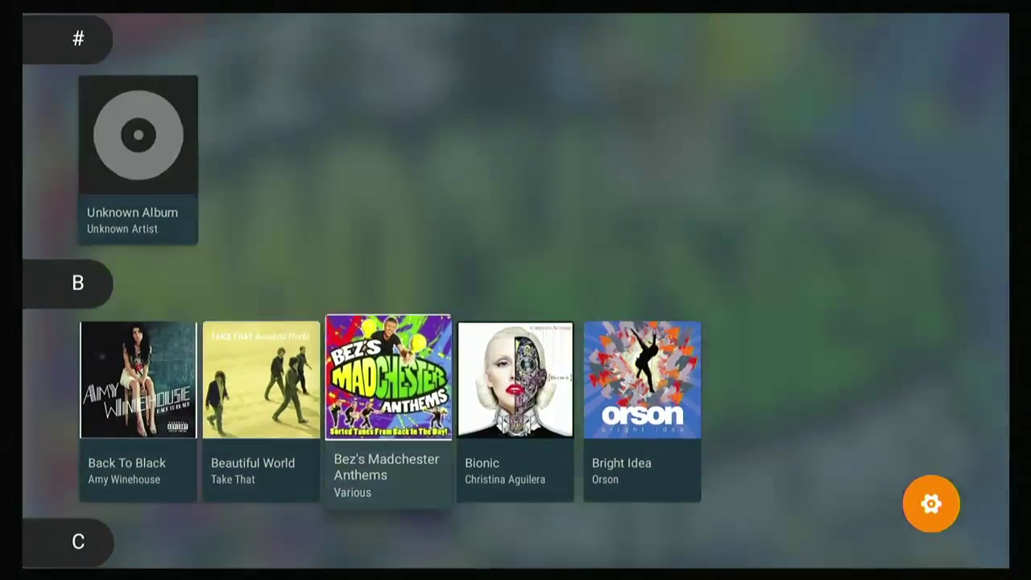
Step: Jump the Albums list to the letter B, then return to the main browse screen
key("Up")
key("Right")
key("Left")
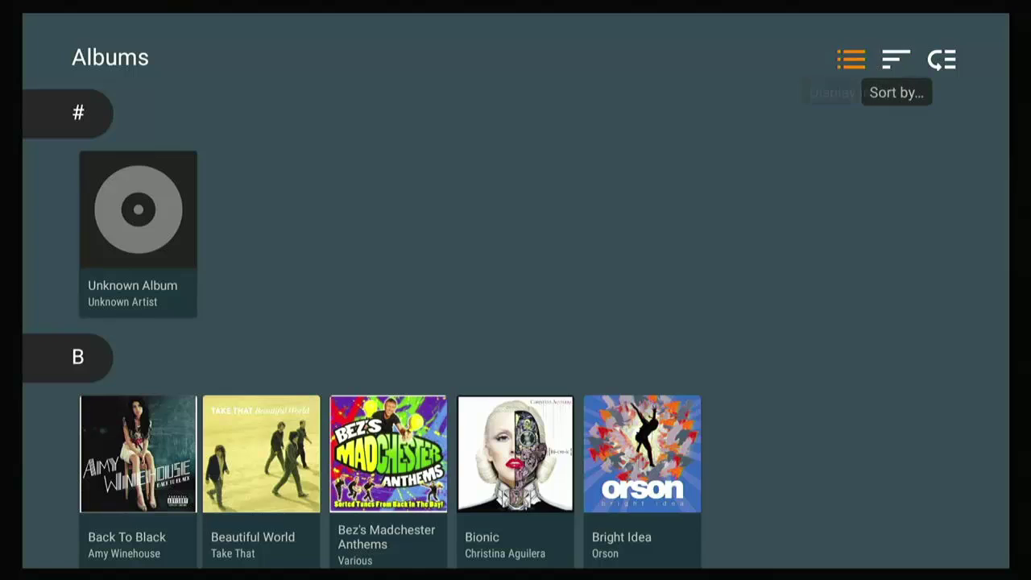
key("Right")
key("Right")
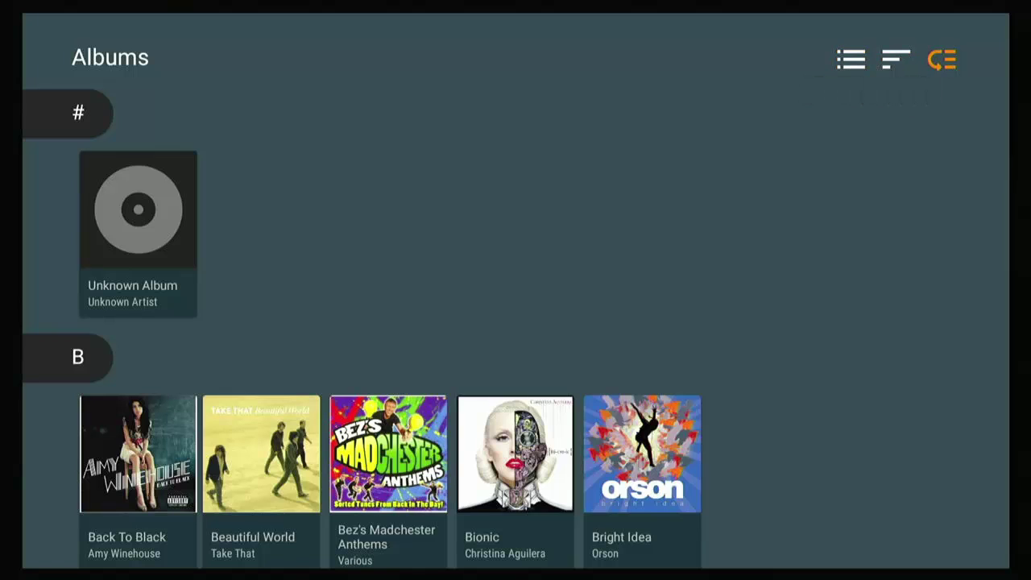
key("Return")
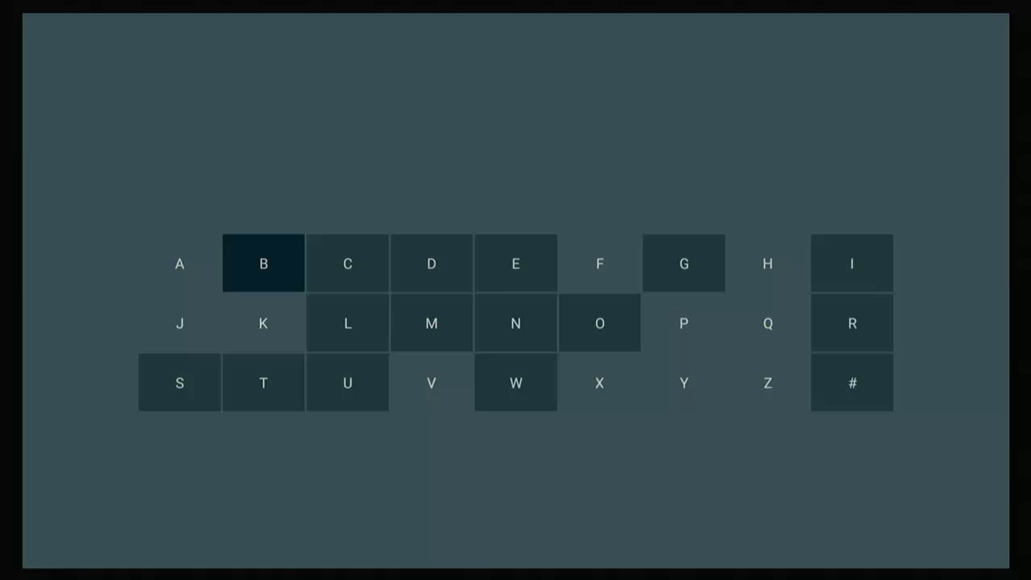
key("Down")
key("Up")
key("Left")
key("Return")
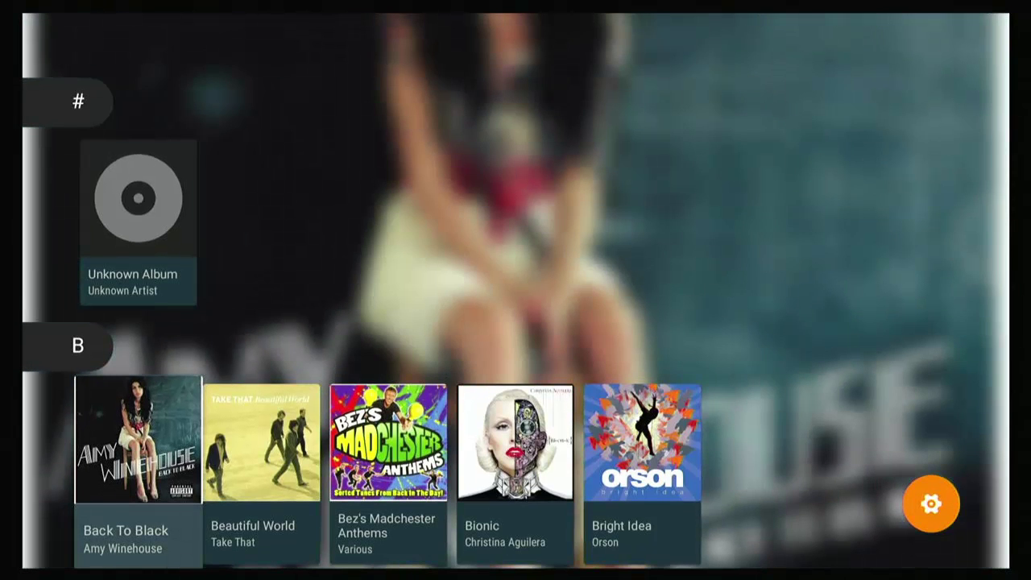
key("Down")
key("Down")
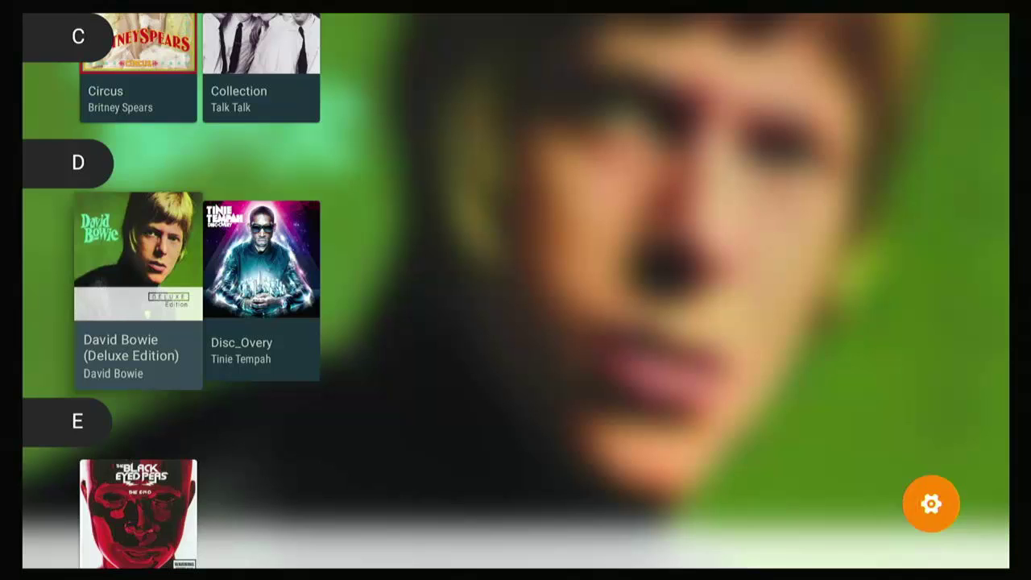
key("Escape")
key("Left")
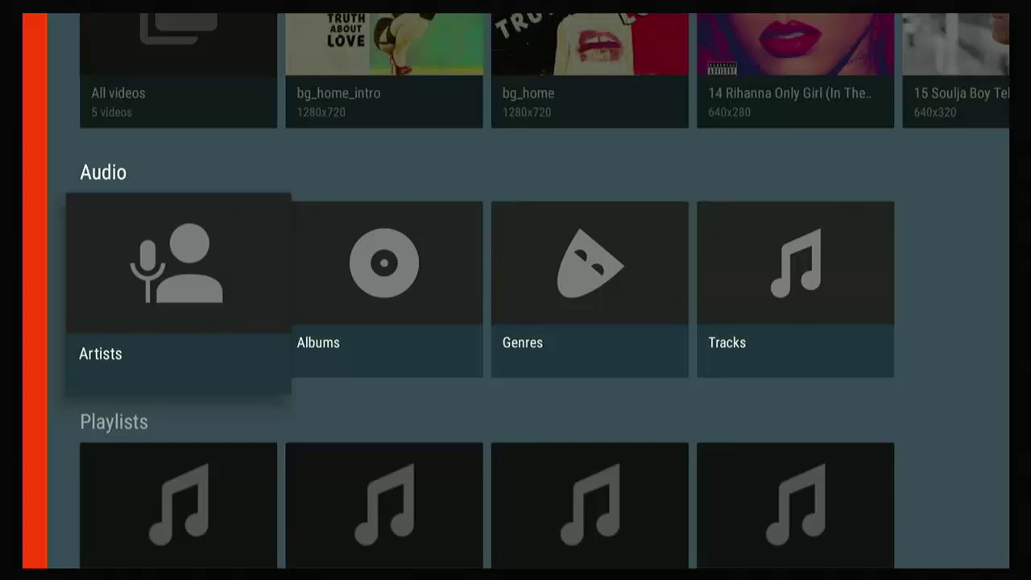
key("Left")
key("Down")
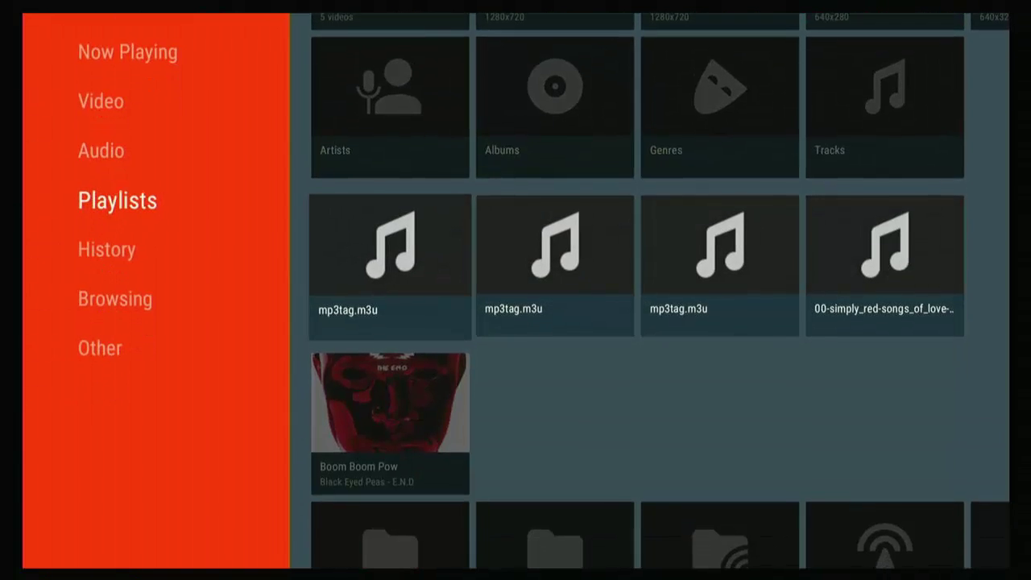
key("Right")
key("Left")
key("Up")
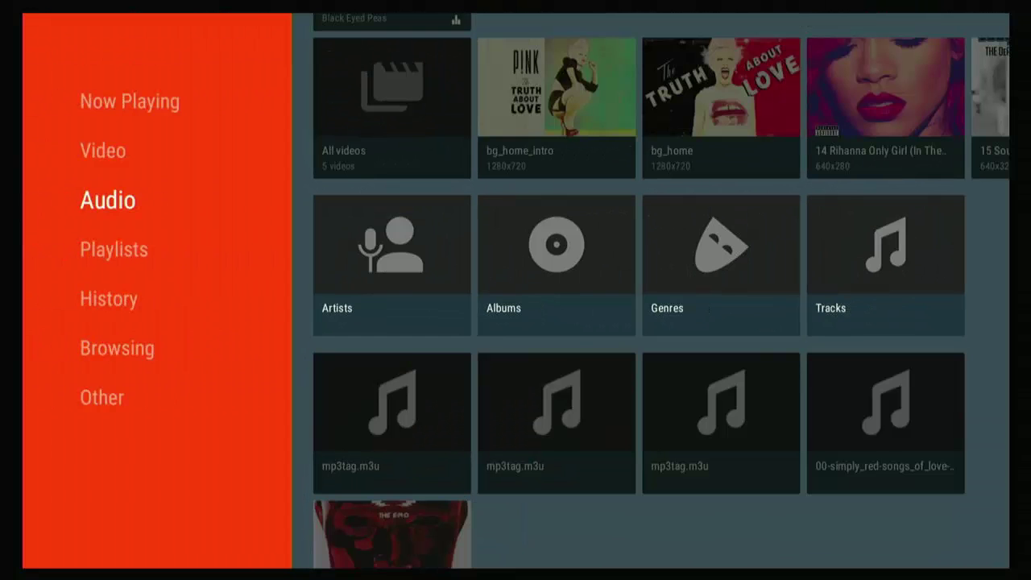
key("Up")
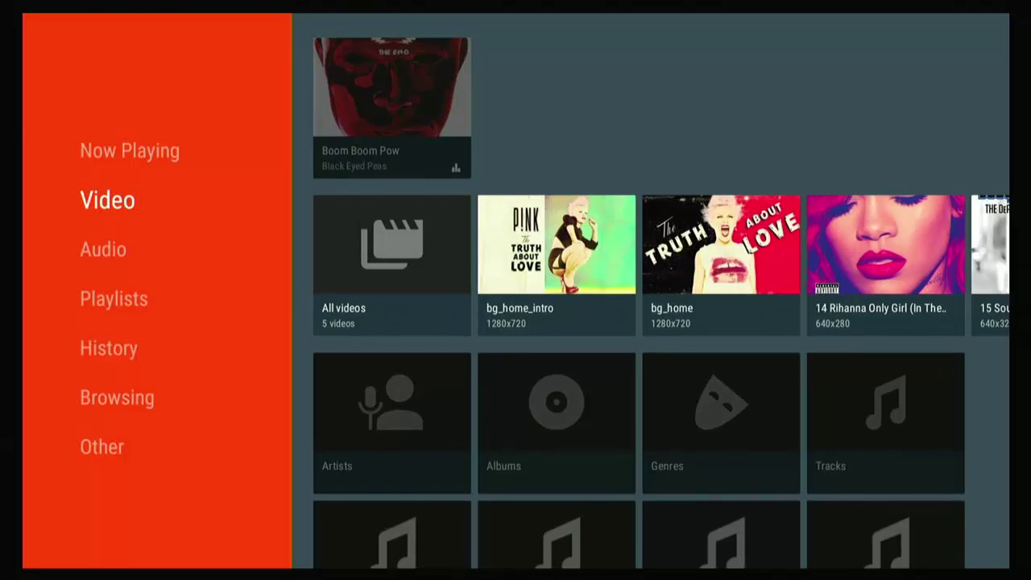
key("Down")
key("Down")
key("Down")
key("Down")
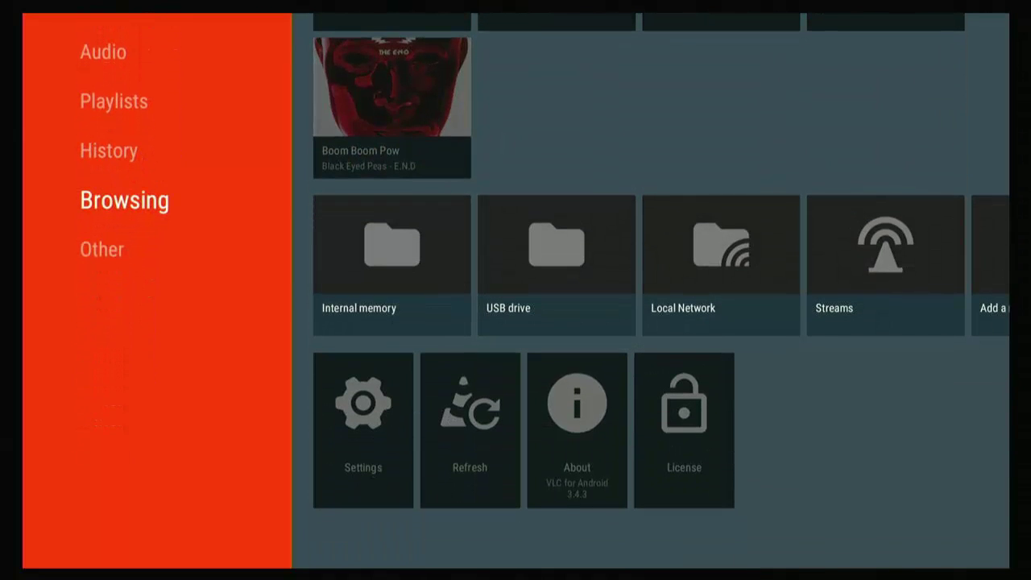
key("Right")
key("Right")
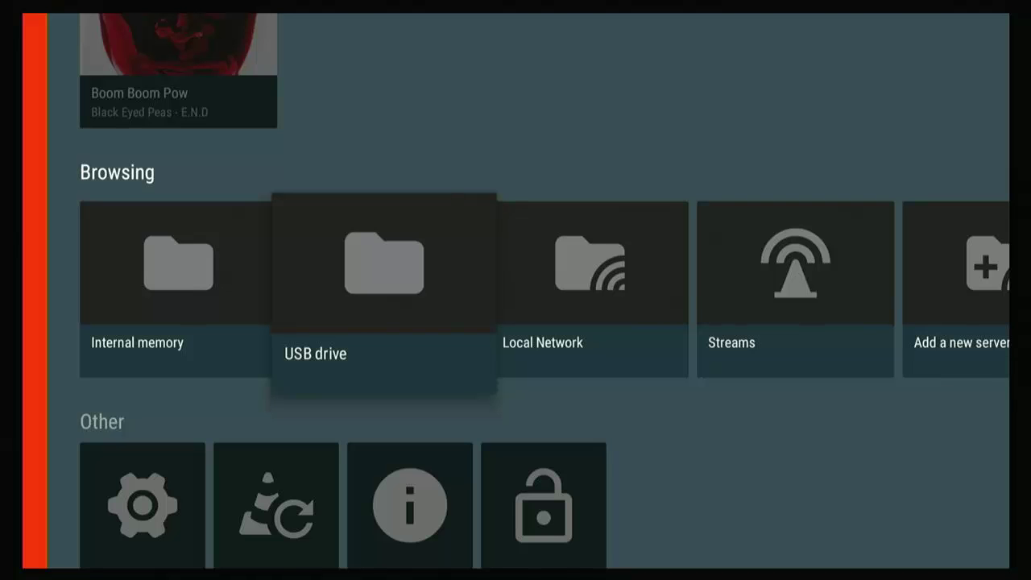
Step: Open the USB drive's Rod Stewart - Stardust folder and highlight A Kiss To Build A Dream On
key("Return")
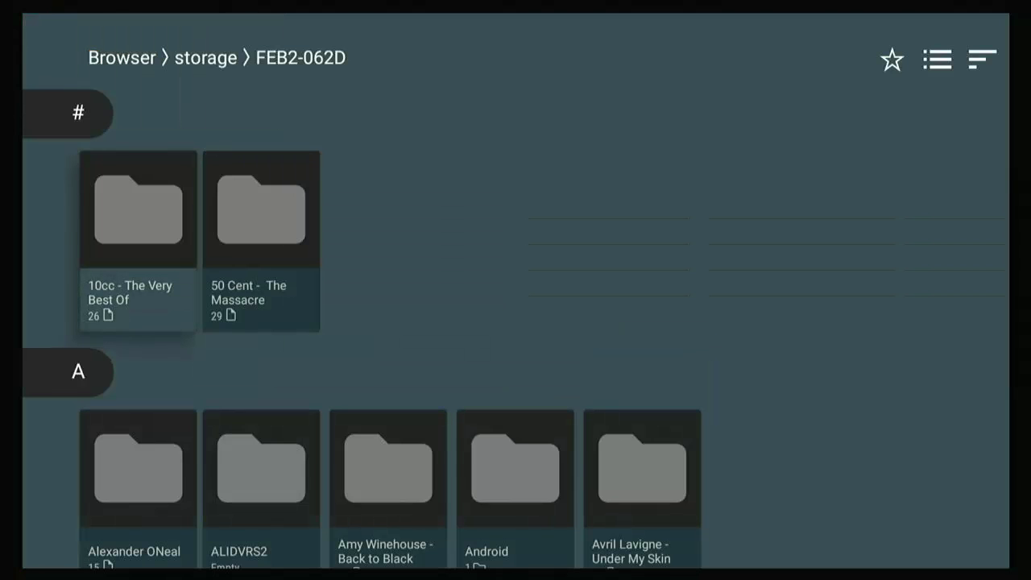
key("Down")
key("Down")
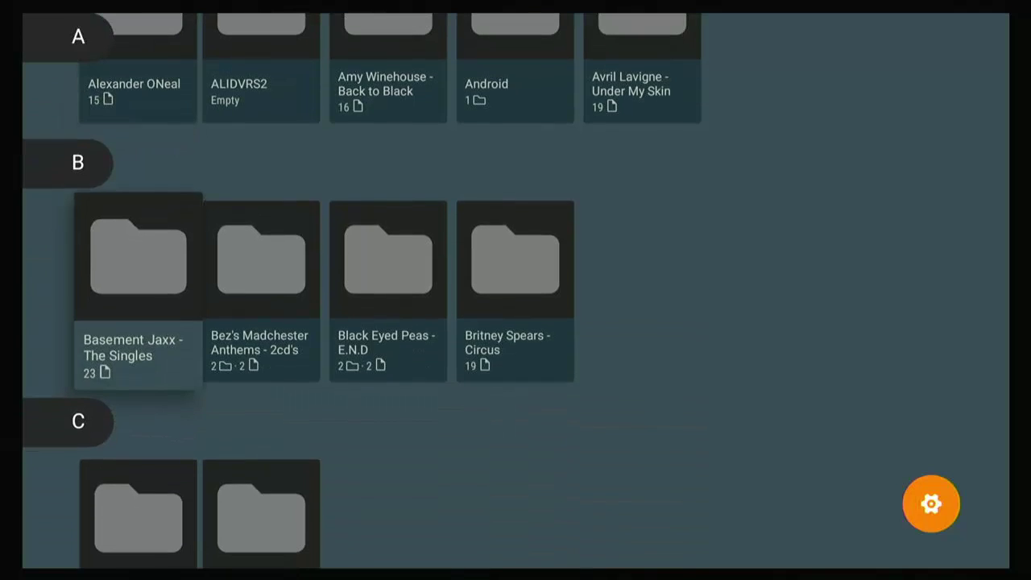
key("Up")
key("Down")
key("Down")
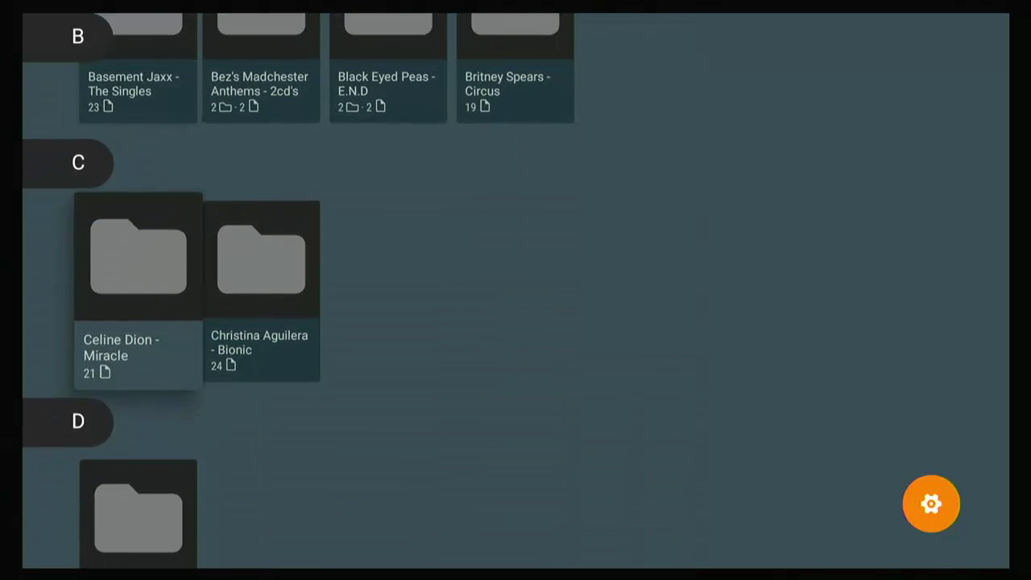
key("Down")
key("Down")
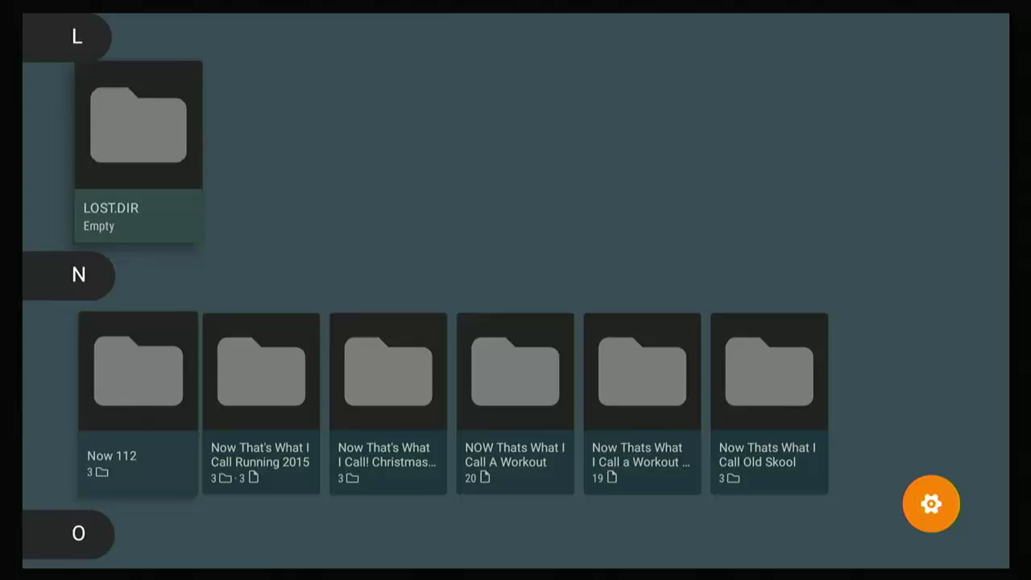
key("Down")
key("Down")
key("Down")
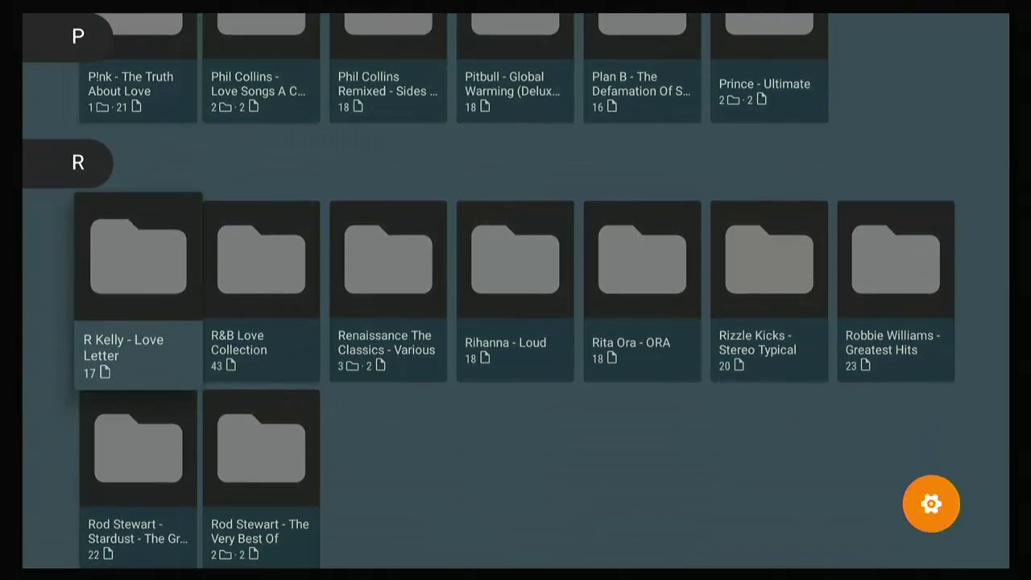
key("Down")
key("Return")
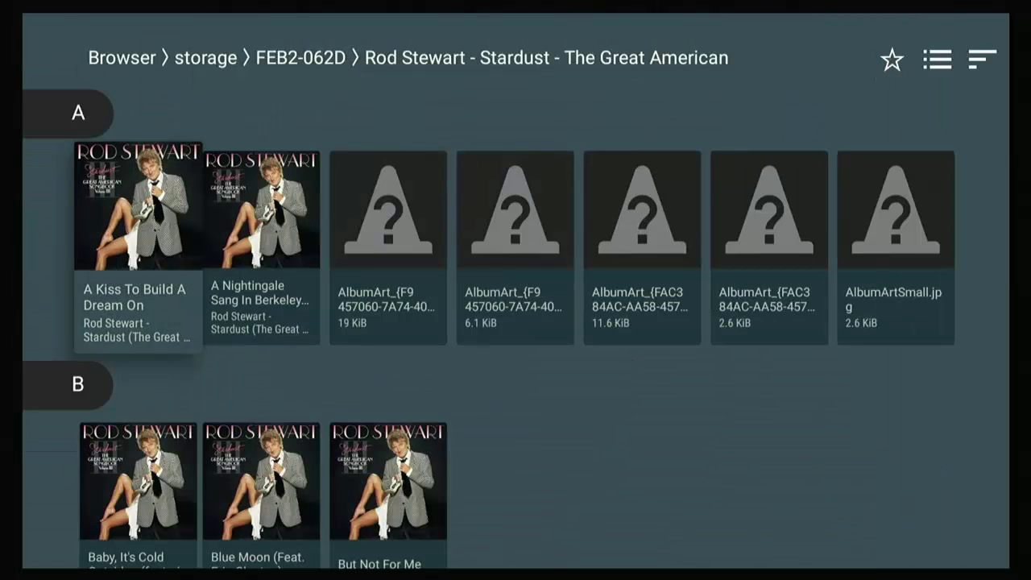
key("Right")
key("Left")
Step: Play Rod Stewart's A Kiss To Build A Dream On from the Stardust folder
key("Return")
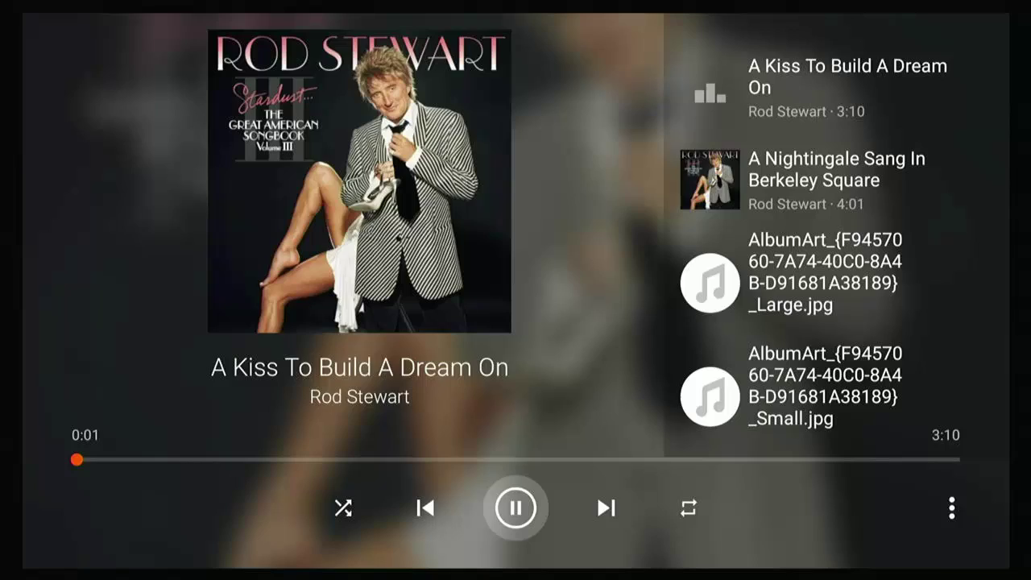